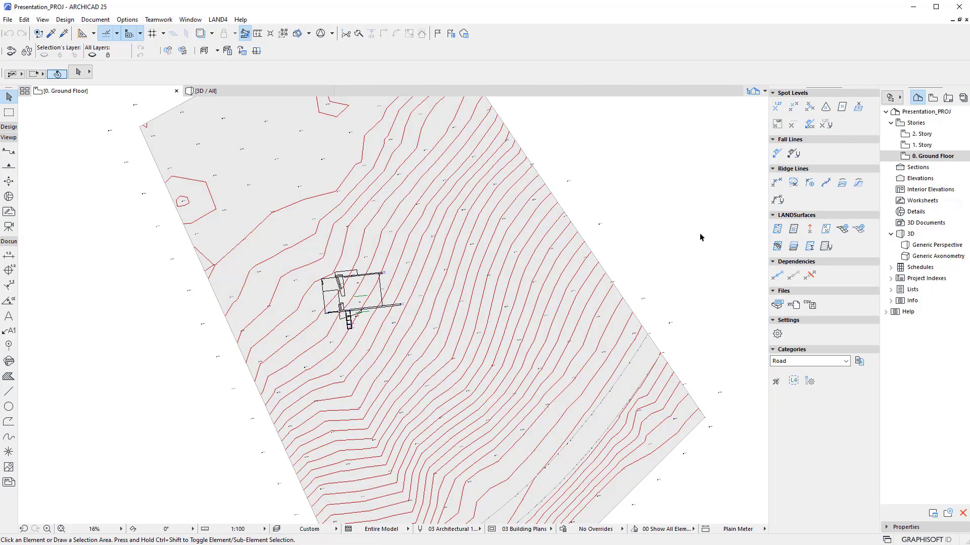
Review the layer assigned to the Ramp category in the category settings, leaving them without saving changes
click(810, 382)
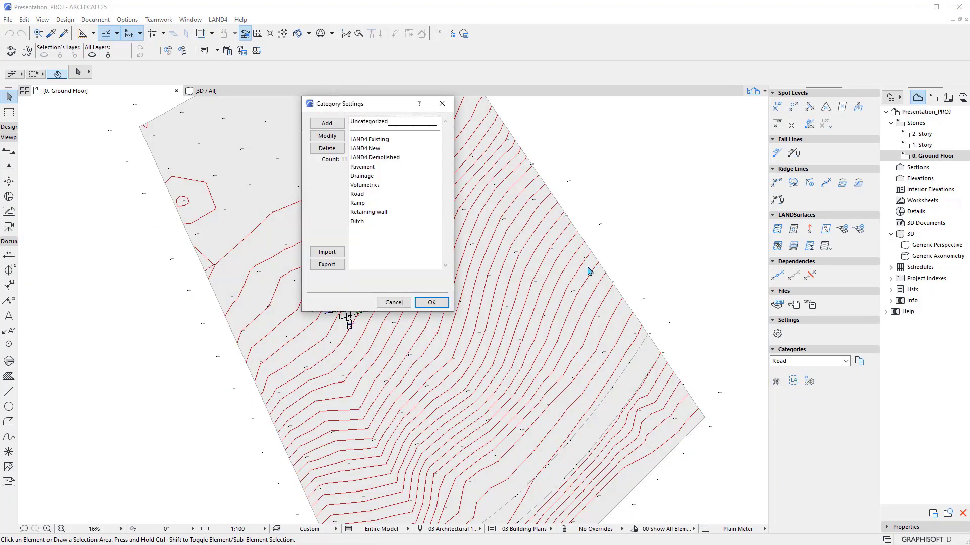
click(377, 170)
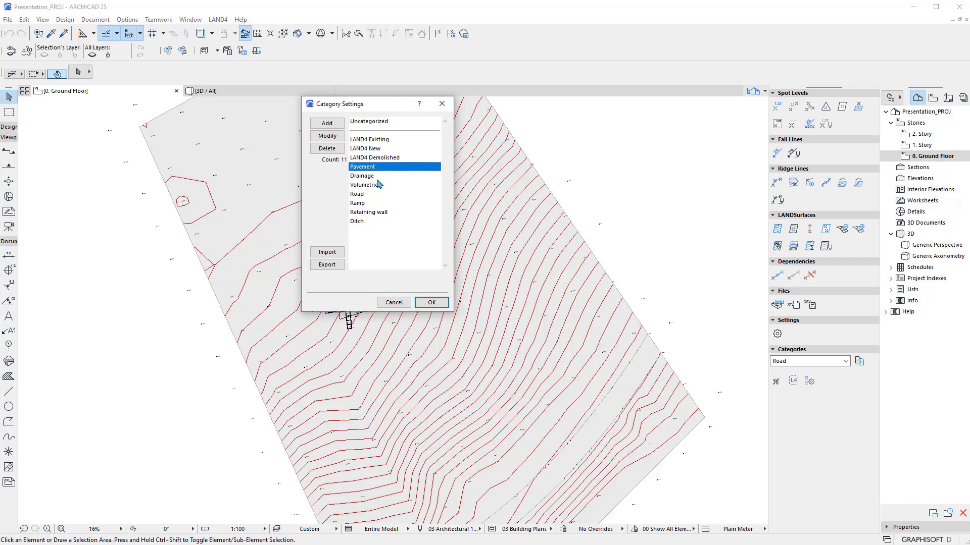
click(378, 180)
click(378, 204)
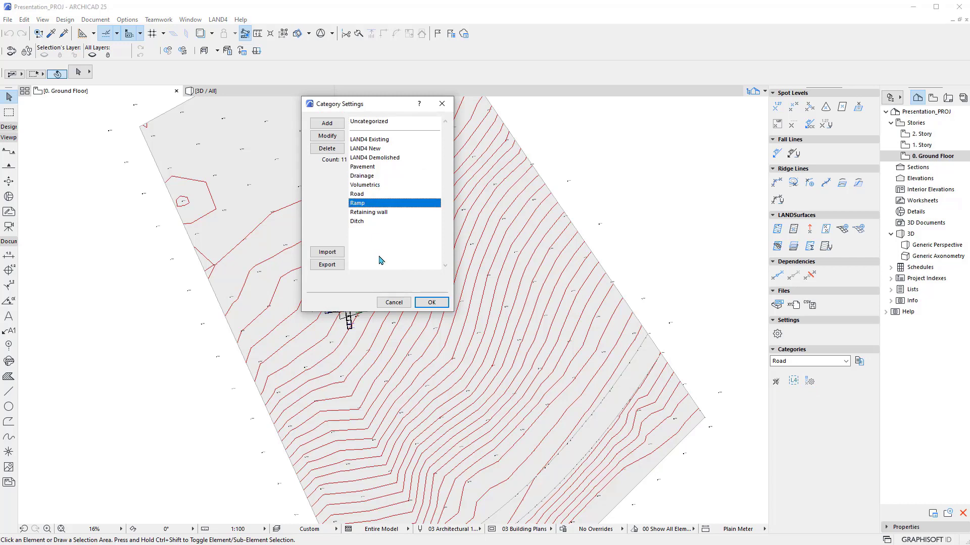
click(328, 136)
click(372, 148)
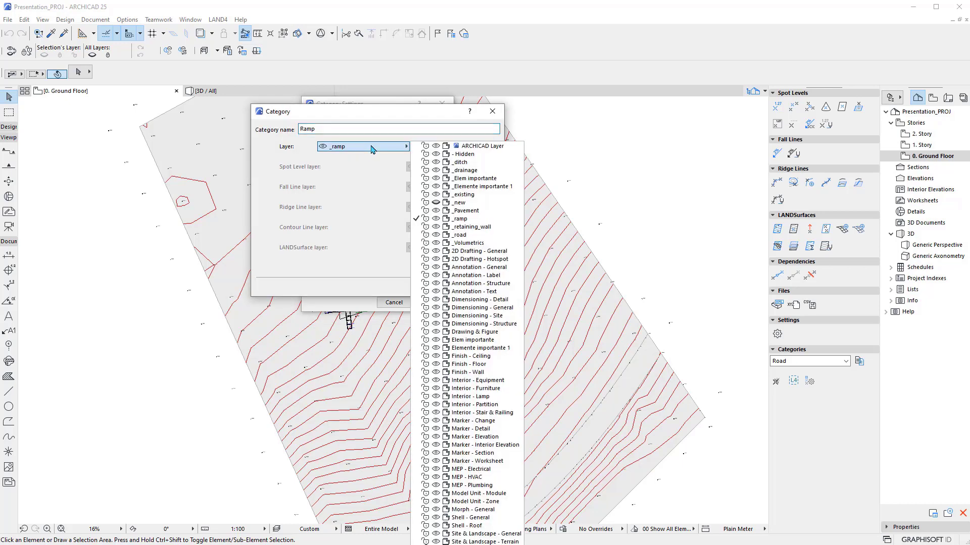
click(434, 219)
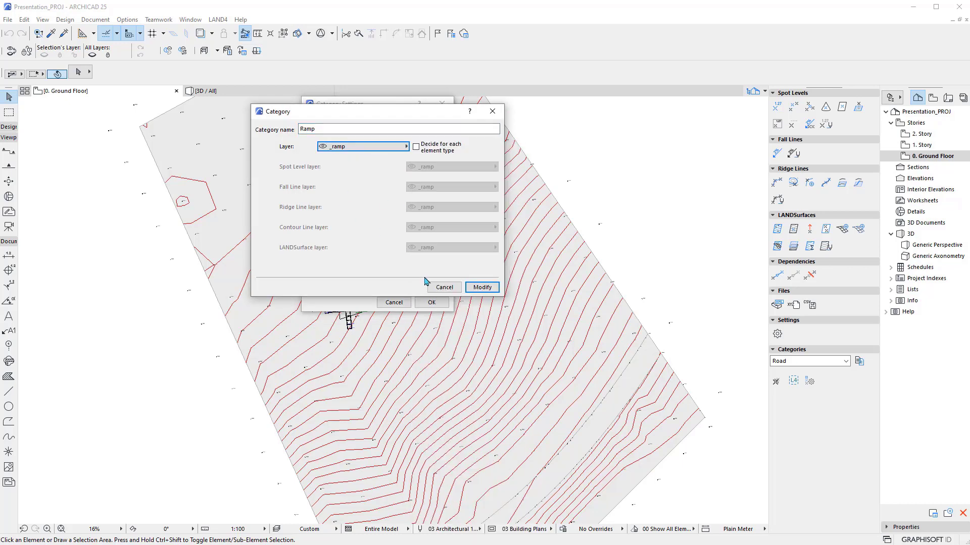
click(451, 289)
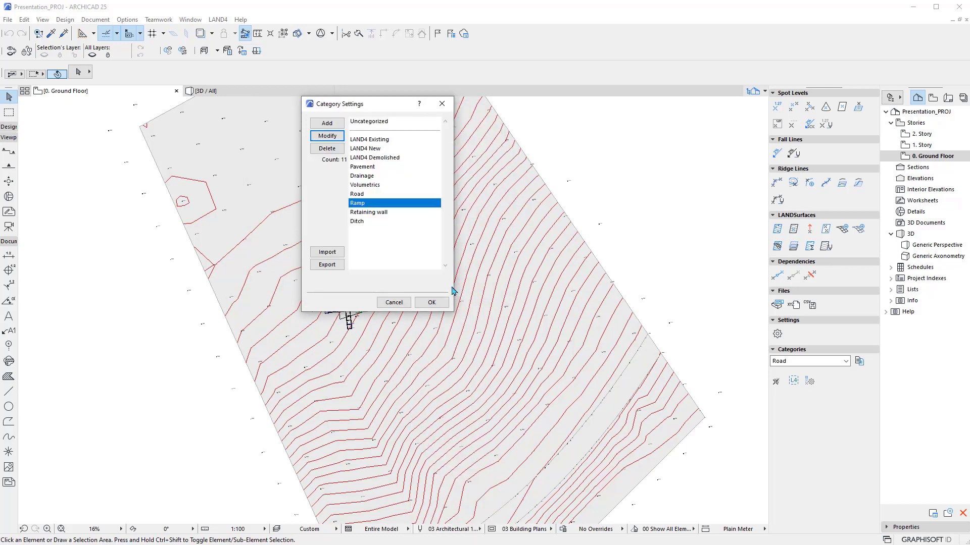
click(394, 302)
Examine the spot levels along the house walls and the entrance steps in the ground floor plan
scroll(360, 306, up, 2)
scroll(360, 305, up, 7)
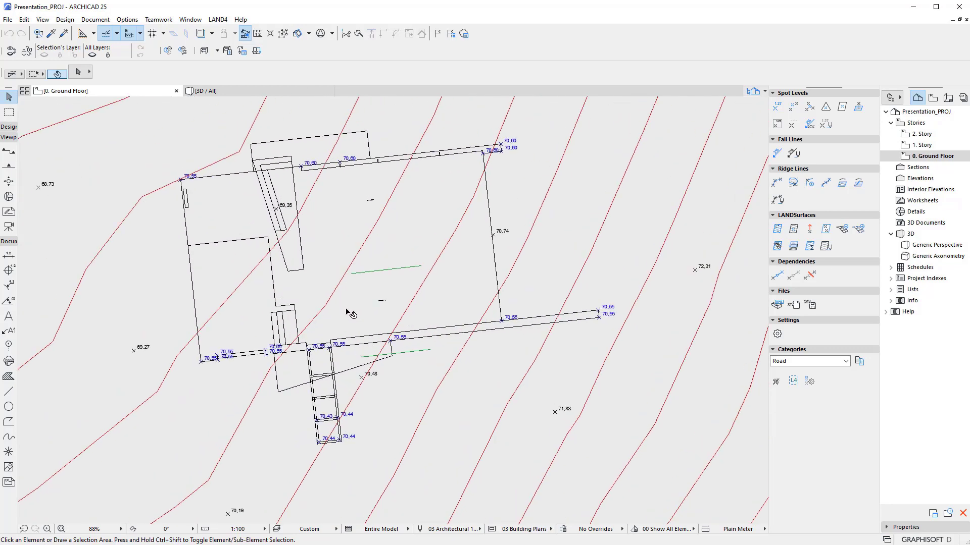
middle_drag(381, 295, 381, 315)
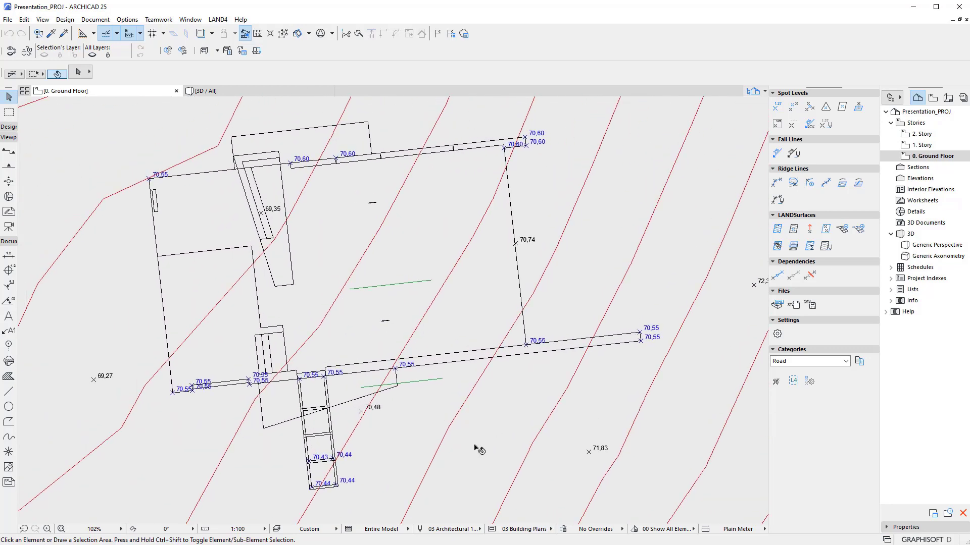
scroll(182, 391, up, 4)
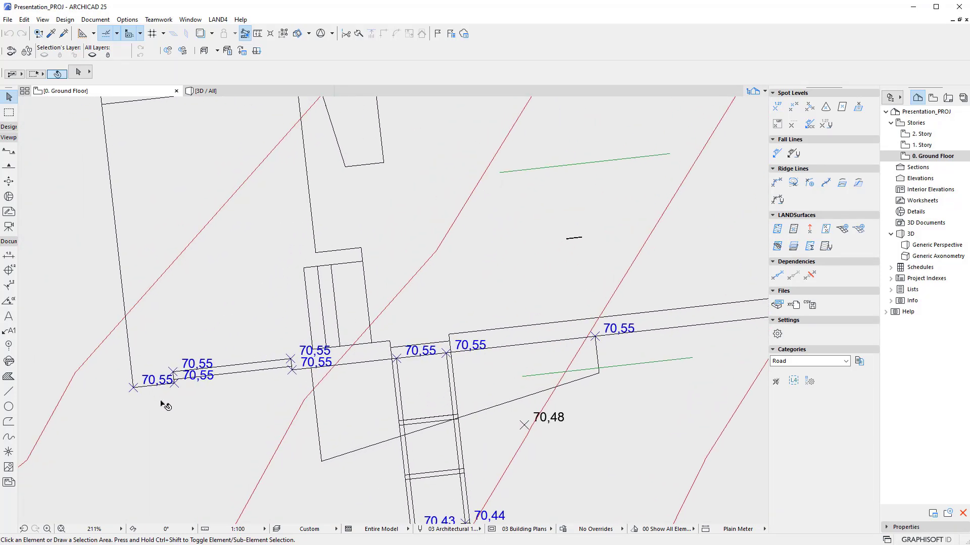
scroll(138, 395, down, 2)
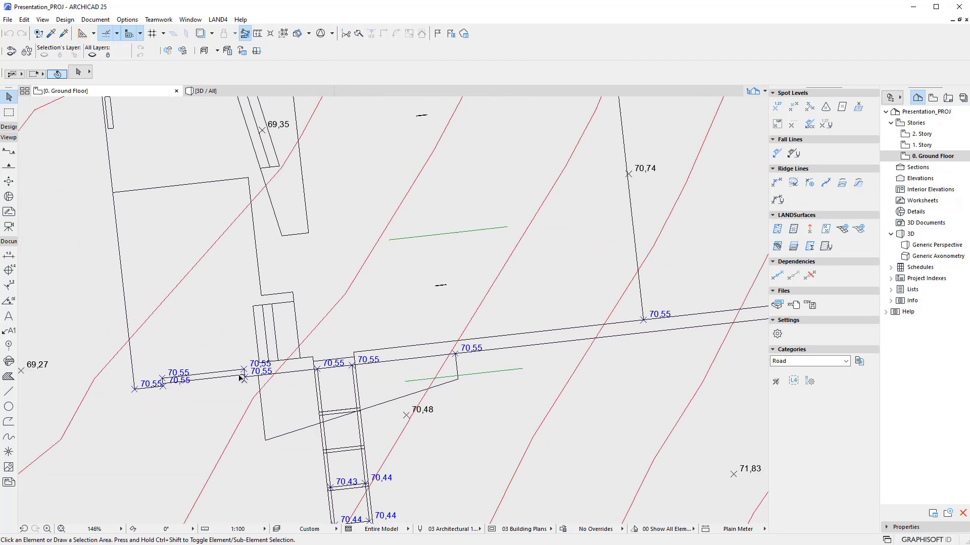
scroll(337, 379, down, 2)
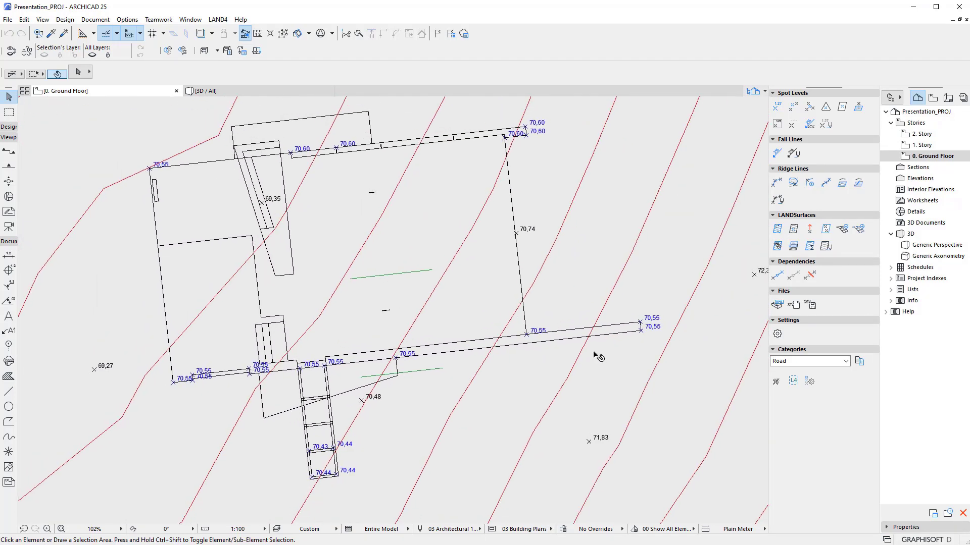
scroll(691, 350, up, 3)
scroll(619, 218, down, 3)
scroll(314, 384, up, 2)
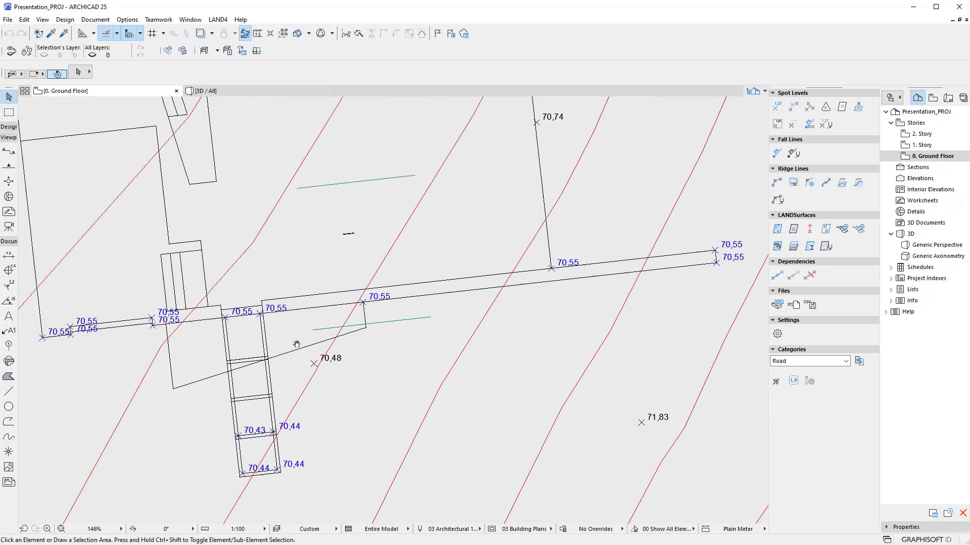
scroll(274, 477, up, 3)
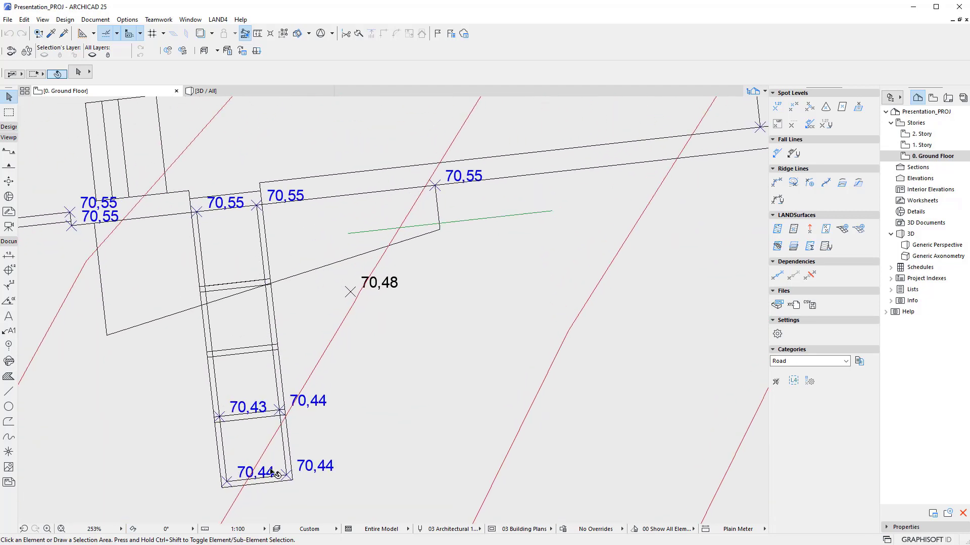
scroll(274, 473, down, 3)
scroll(357, 460, down, 3)
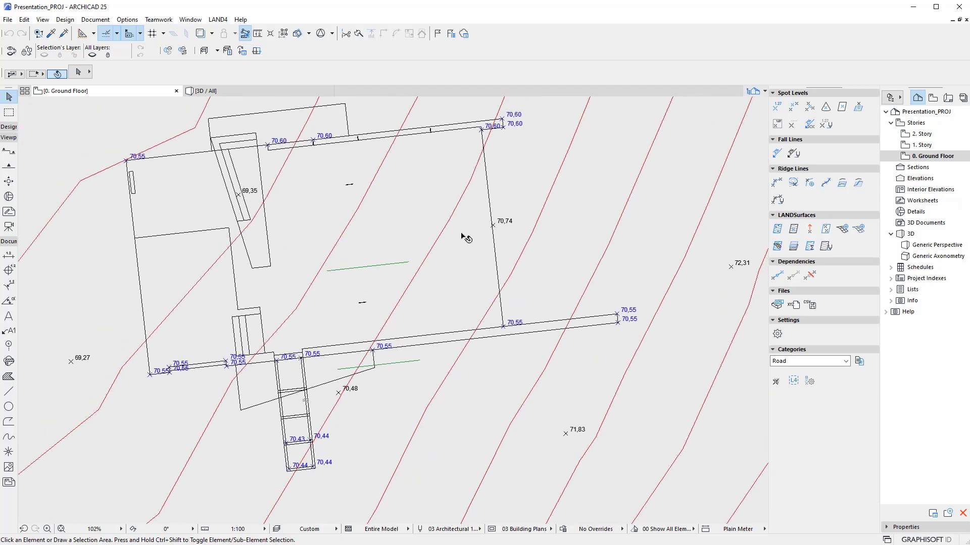
Examine in the 3D view how the house walls, garage side and entrance steps meet the sloping terrain
click(252, 92)
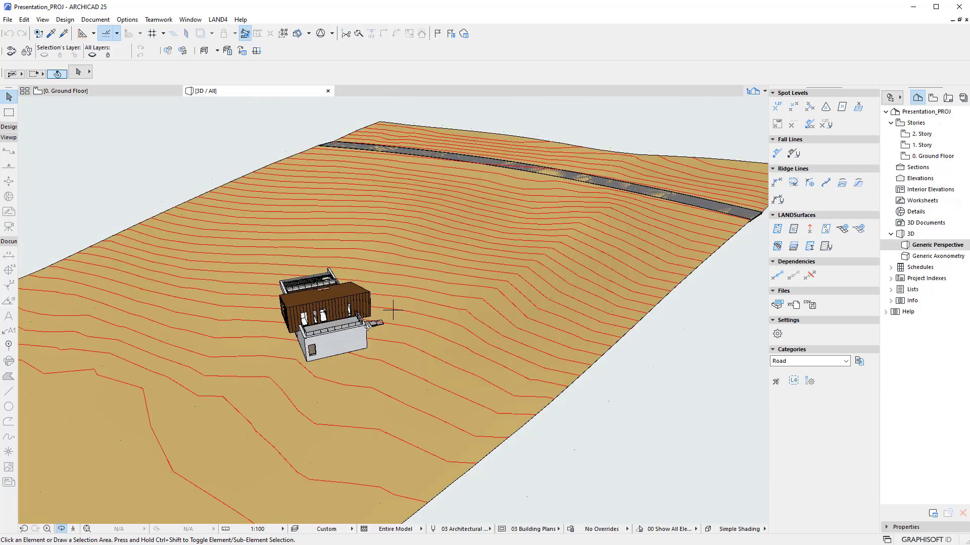
scroll(340, 367, up, 10)
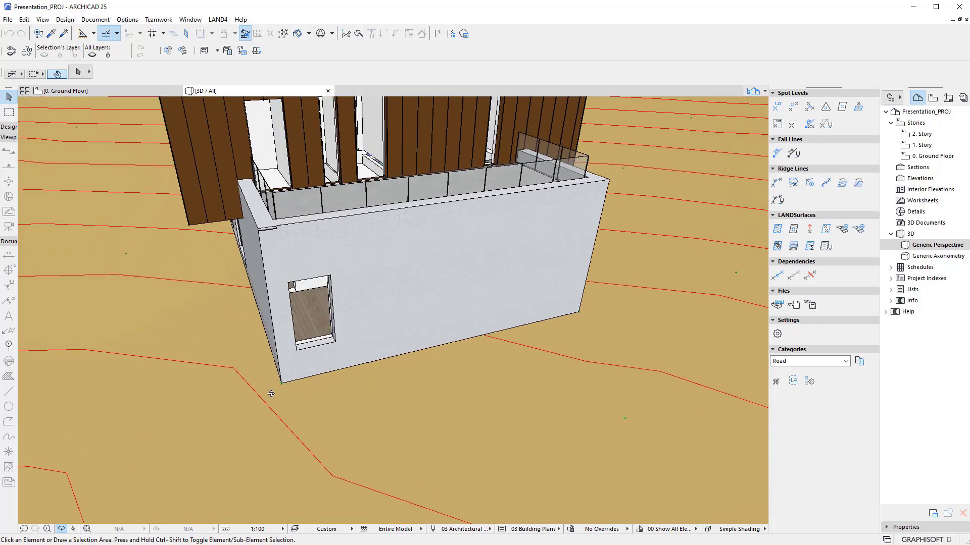
scroll(275, 392, up, 3)
shift+middle_drag(322, 365, 236, 353)
scroll(144, 320, down, 5)
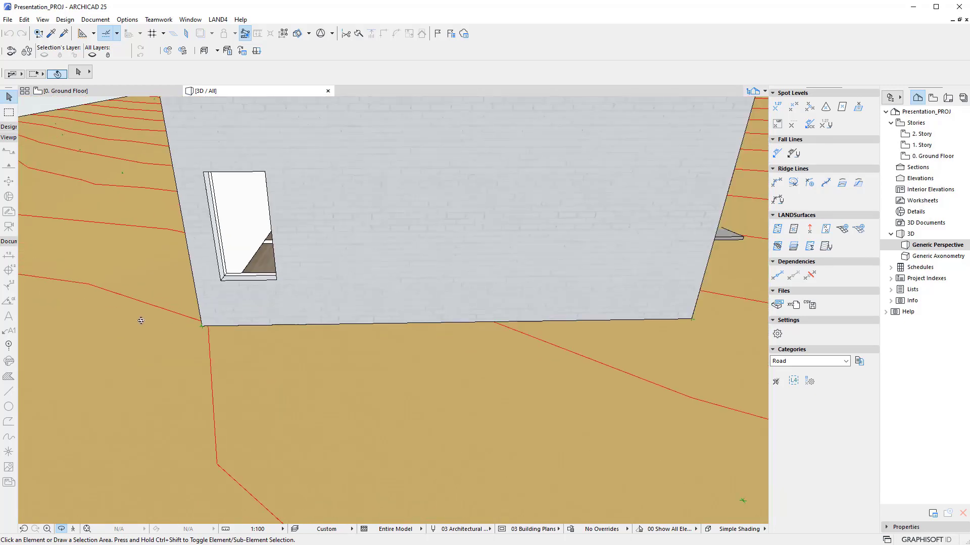
scroll(523, 333, down, 6)
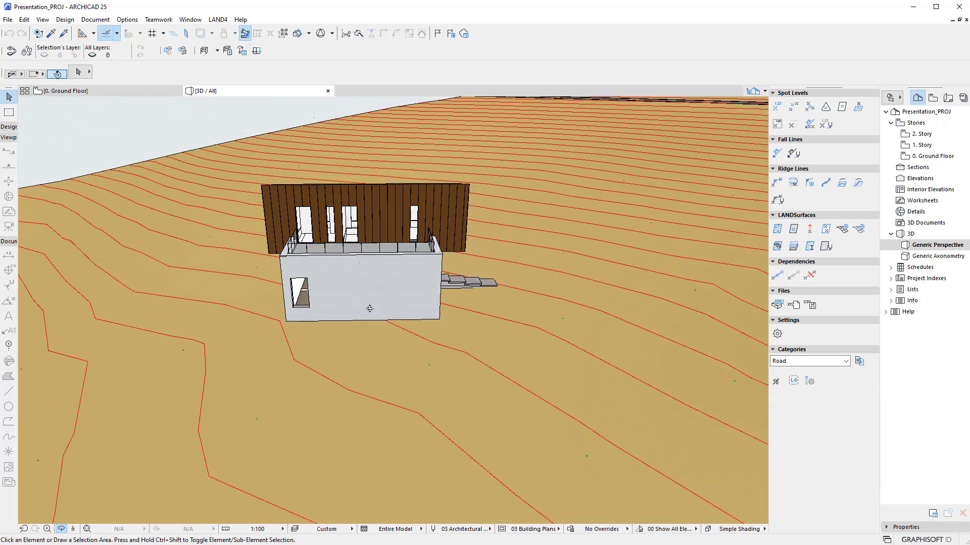
shift+middle_drag(244, 373, 347, 355)
scroll(345, 378, down, 3)
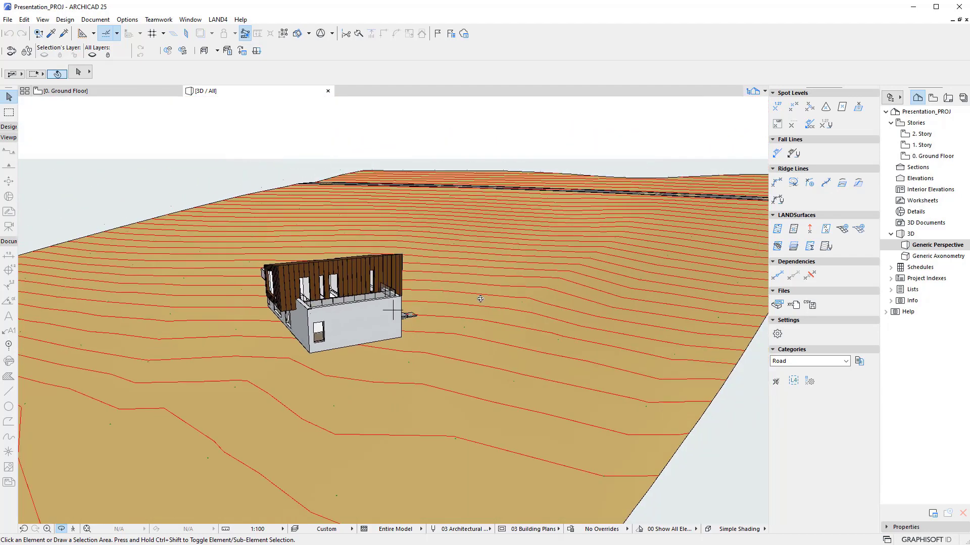
shift+middle_drag(480, 299, 440, 335)
scroll(390, 312, up, 6)
shift+middle_drag(532, 328, 360, 327)
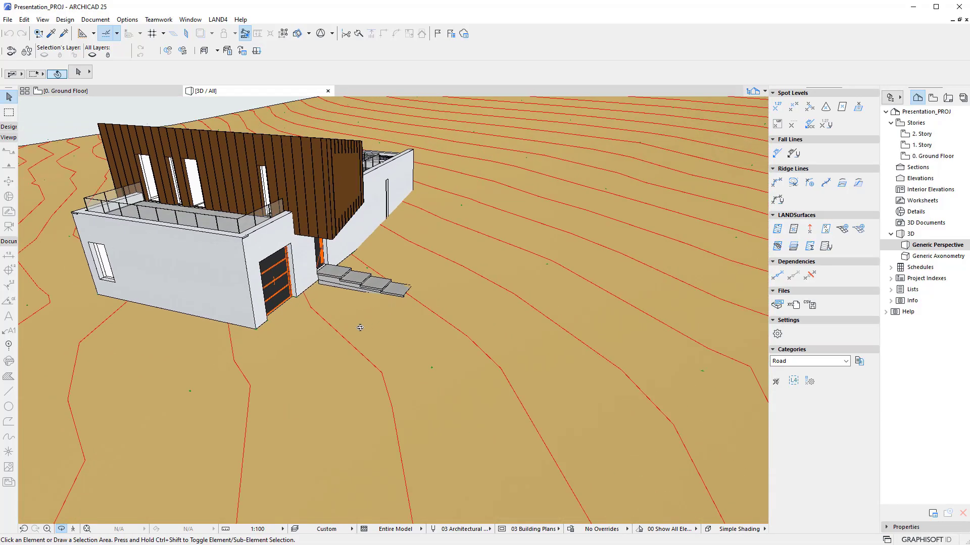
scroll(372, 359, down, 3)
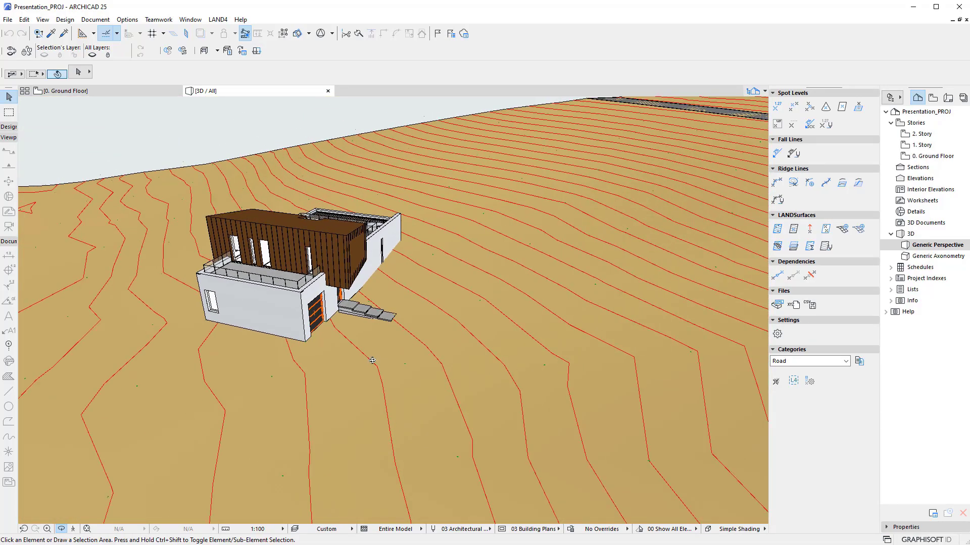
Draw a closed, rounded spline around the whole house and its entrance steps in the ground floor plan
click(146, 96)
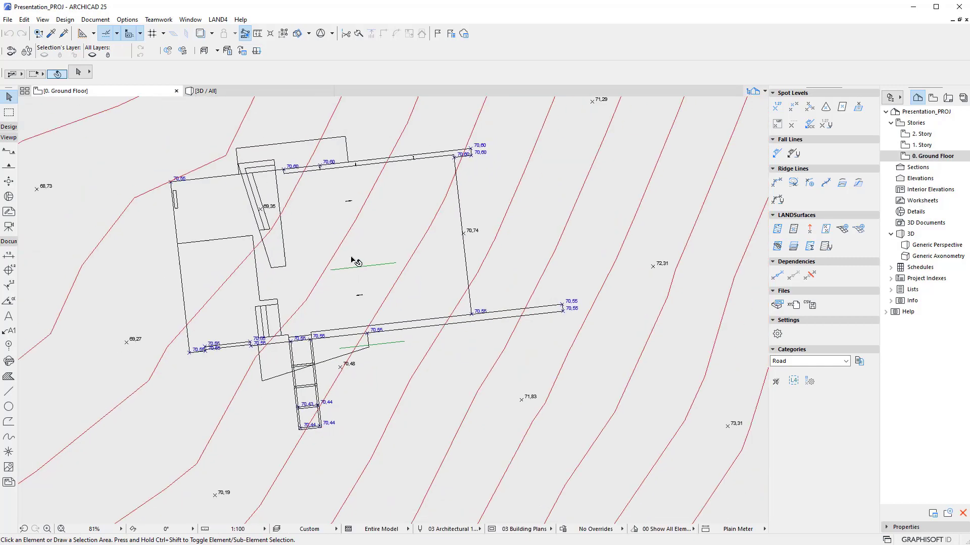
scroll(352, 259, down, 1)
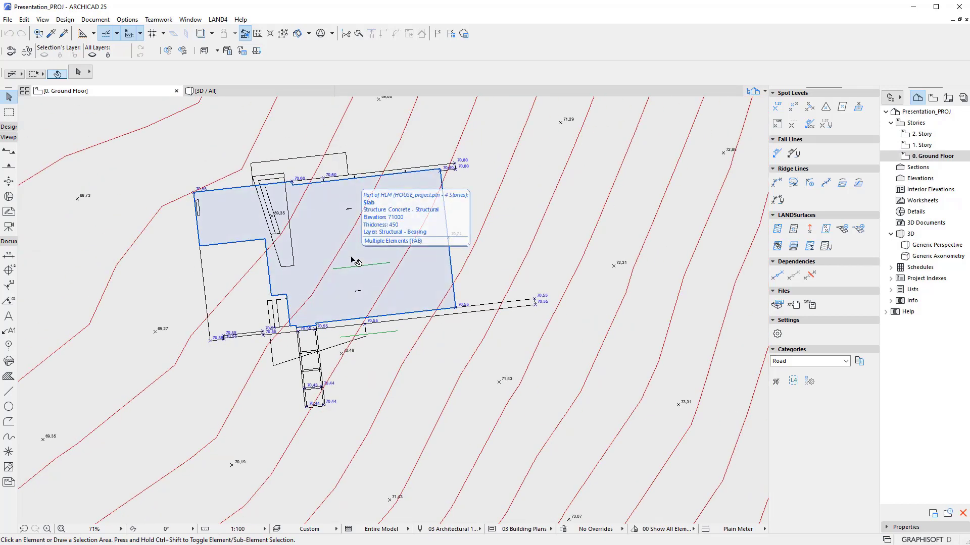
scroll(381, 321, down, 3)
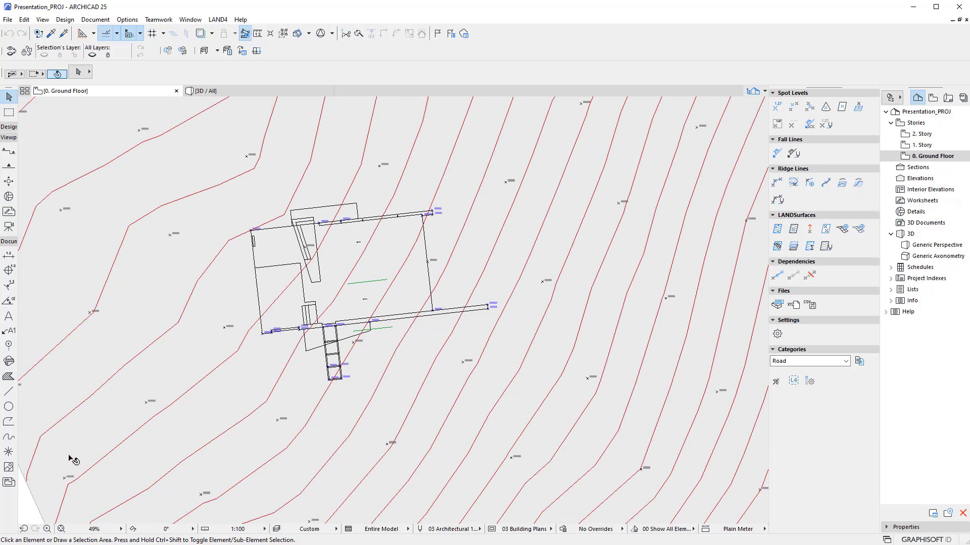
click(9, 437)
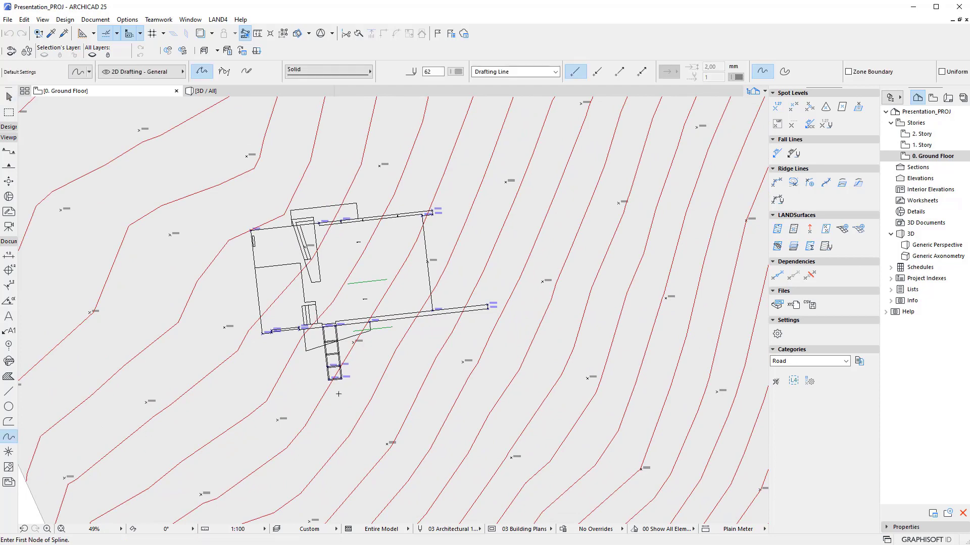
scroll(338, 393, down, 2)
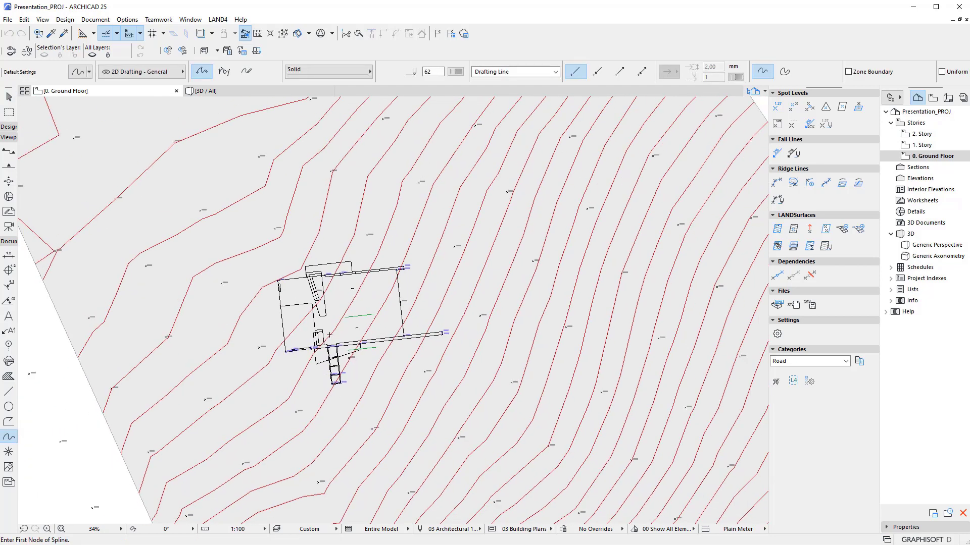
click(311, 222)
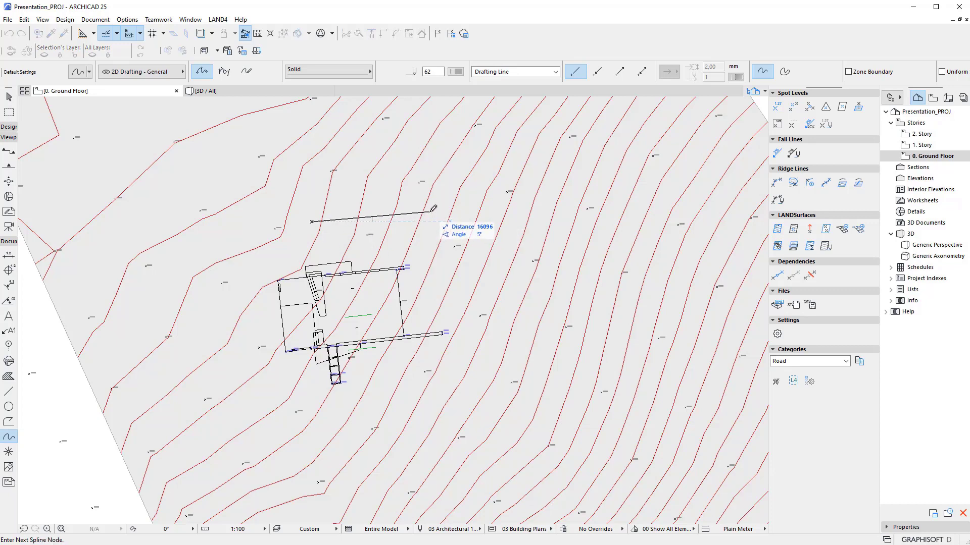
drag(431, 211, 469, 260)
click(467, 263)
click(486, 326)
click(462, 379)
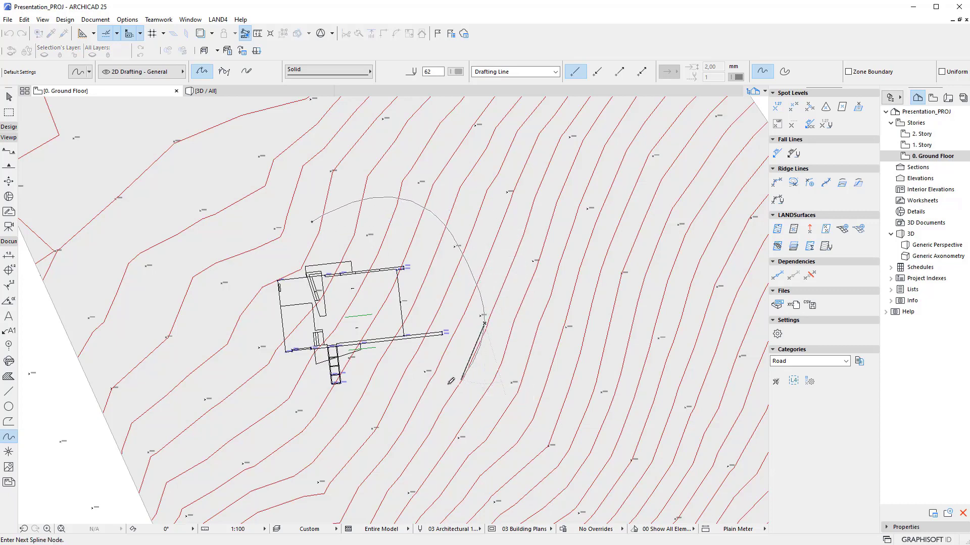
click(383, 408)
click(228, 384)
click(223, 313)
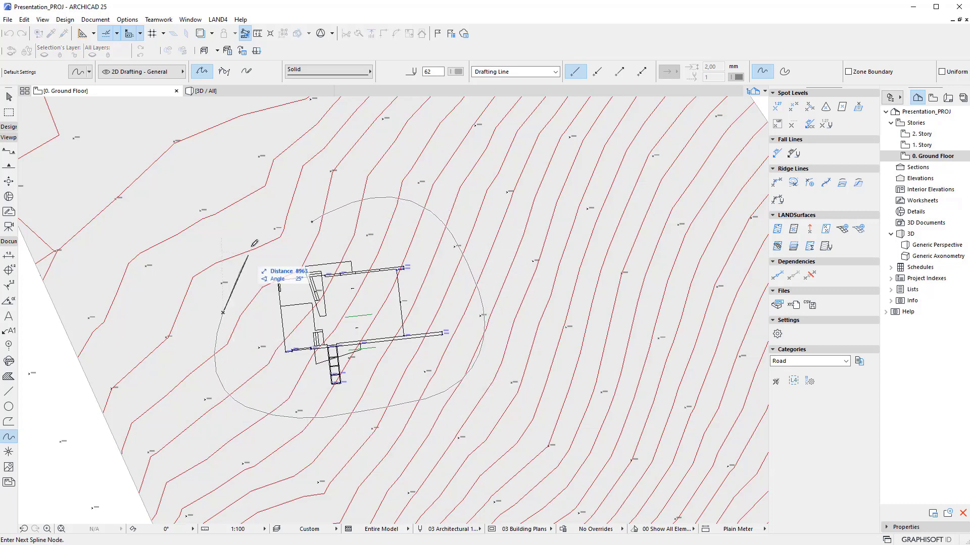
click(315, 217)
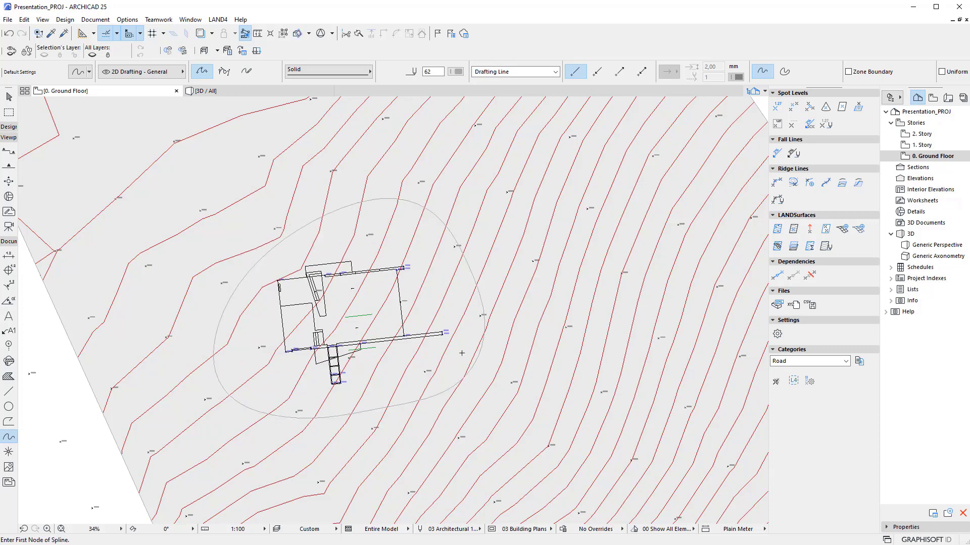
scroll(310, 371, up, 3)
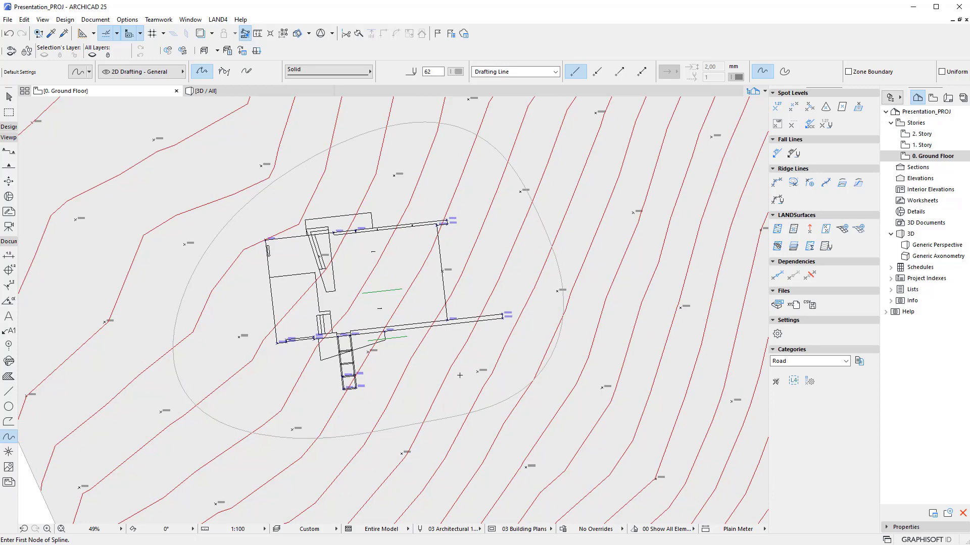
key(Escape)
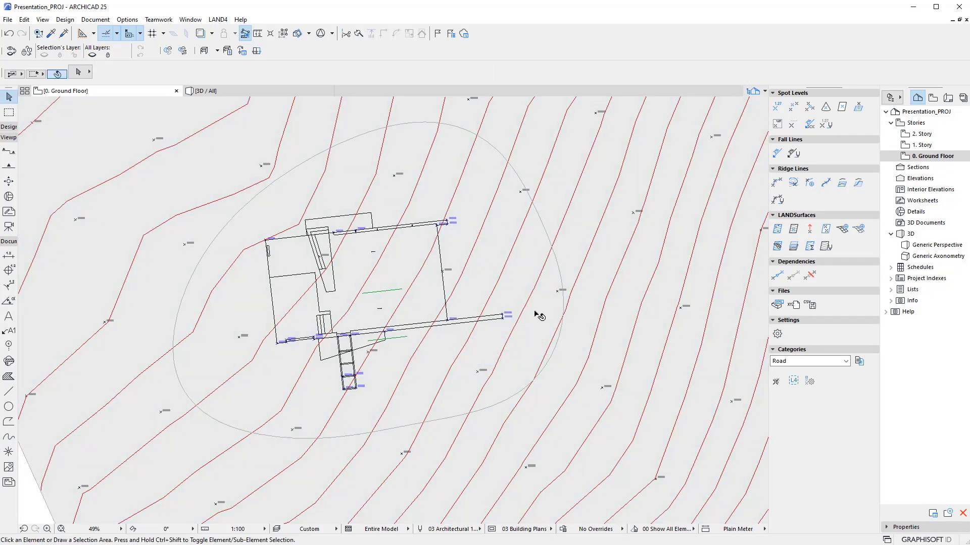
Convert the closed spline around the house and its entrance steps into a closed polyline
scroll(435, 229, up, 8)
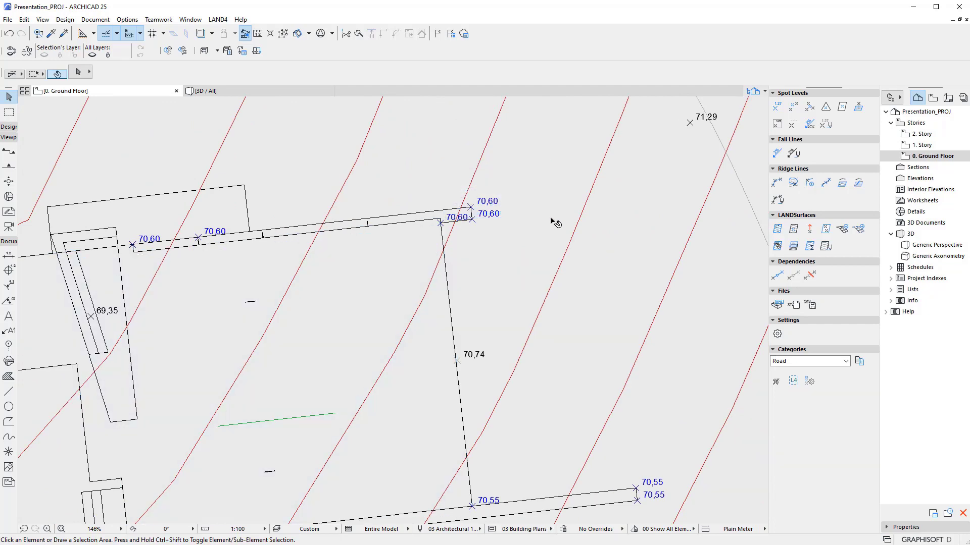
scroll(533, 236, down, 3)
click(688, 227)
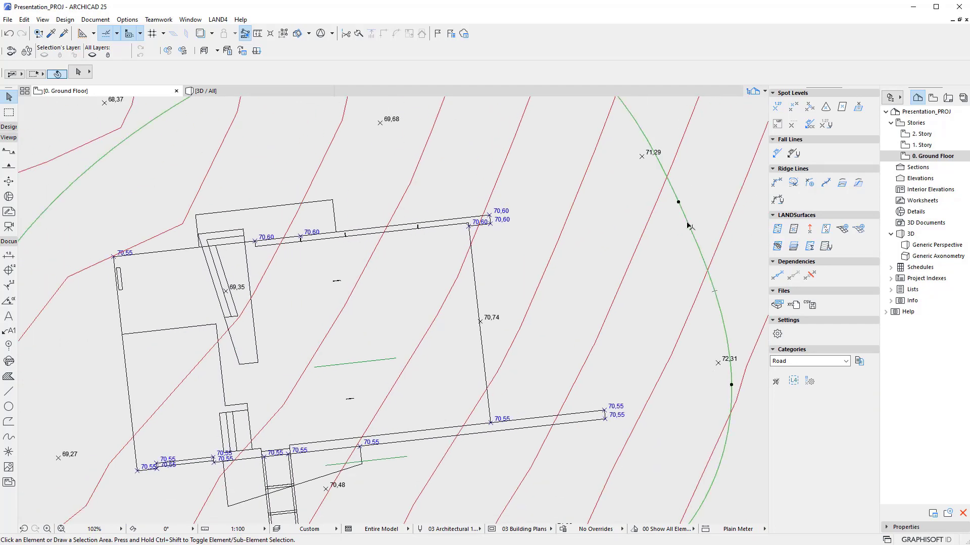
scroll(597, 186, down, 5)
middle_drag(600, 188, 514, 230)
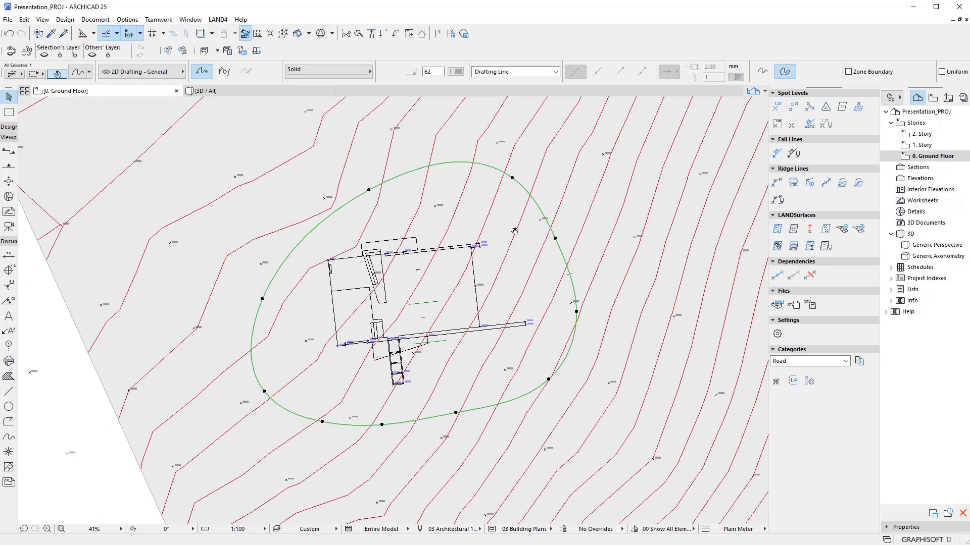
scroll(544, 254, up, 1)
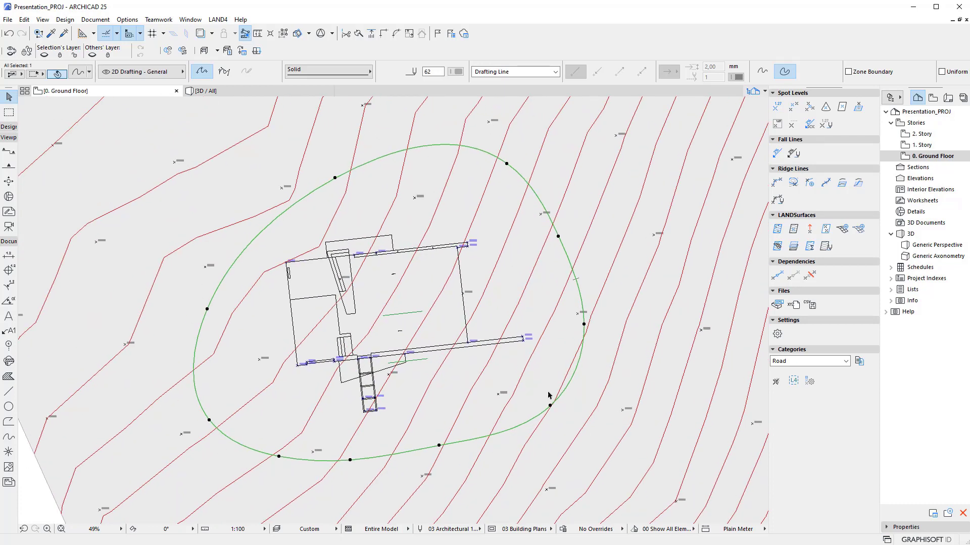
click(634, 201)
Examine the spot levels along the front wall and entrance steps, and check the nodes of the closed polyline
scroll(414, 277, up, 5)
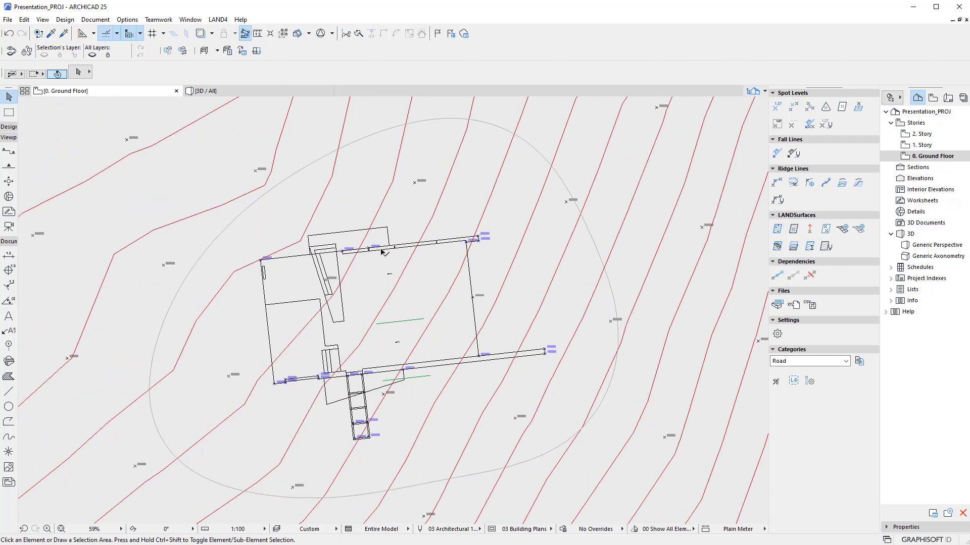
middle_drag(369, 444, 360, 304)
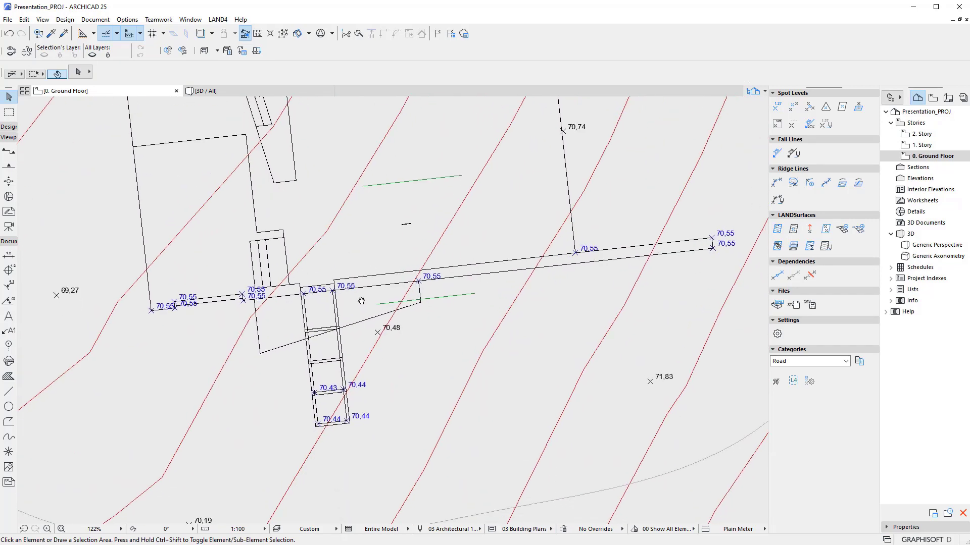
scroll(336, 316, up, 1)
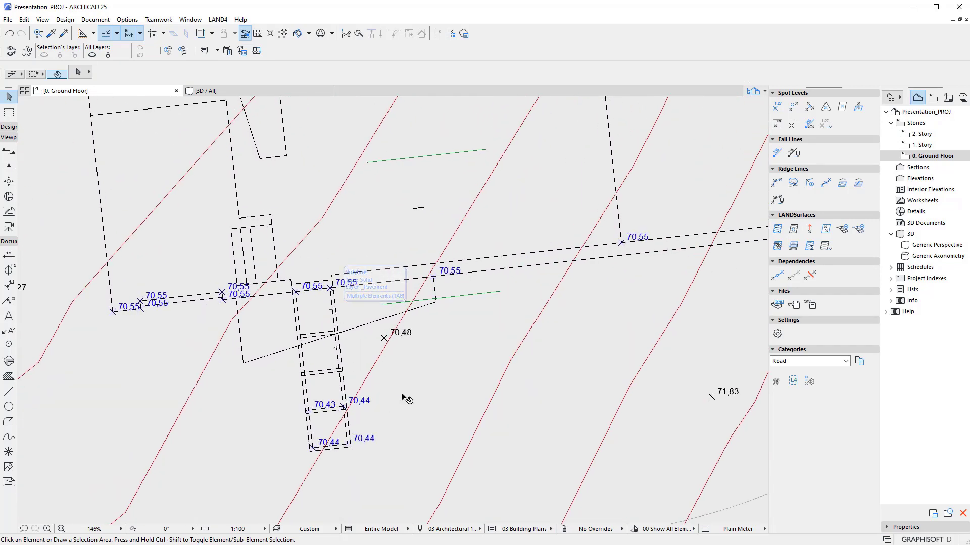
scroll(343, 368, down, 5)
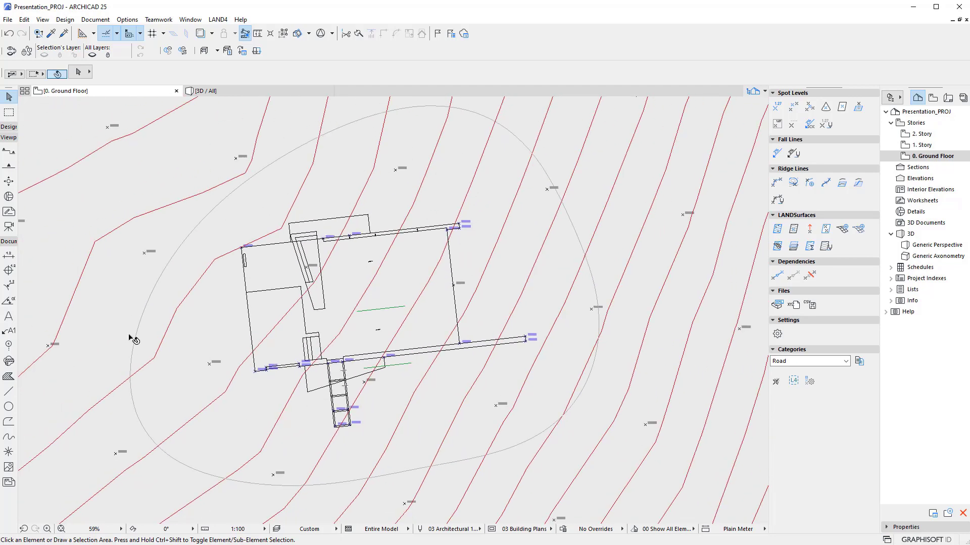
click(139, 334)
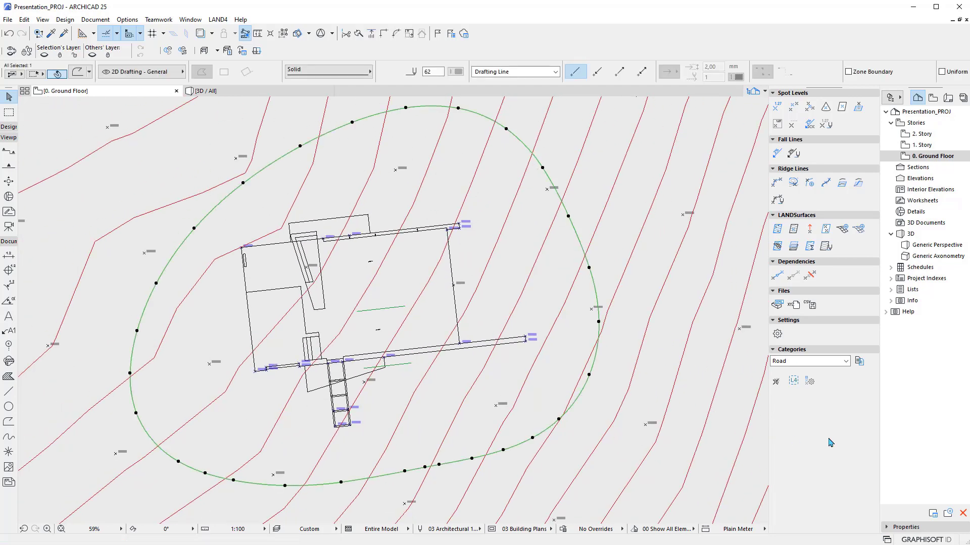
key(Escape)
Place a spot level on the outline polyline with a 2% fall from the spot level at the house's lower-left corner
scroll(273, 364, up, 5)
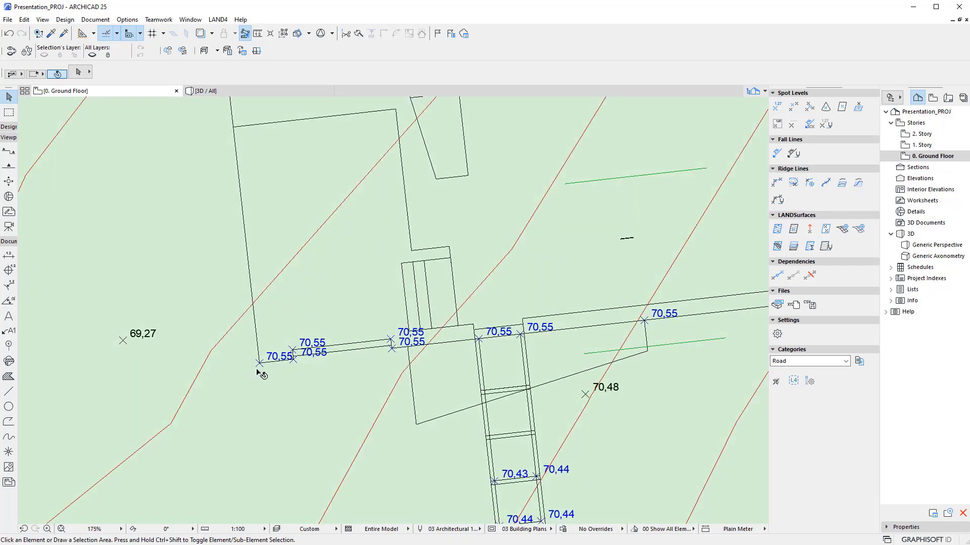
click(256, 364)
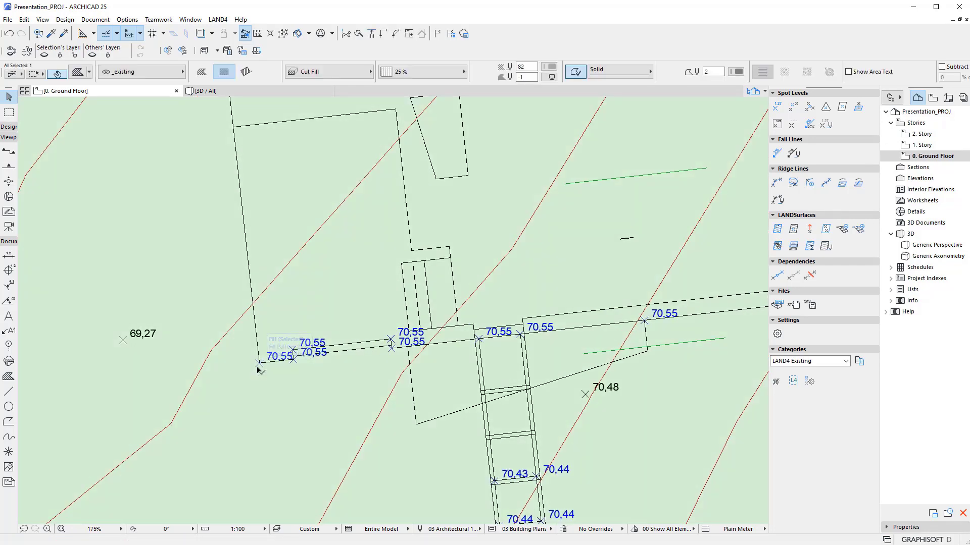
scroll(258, 353, down, 1)
scroll(259, 352, down, 4)
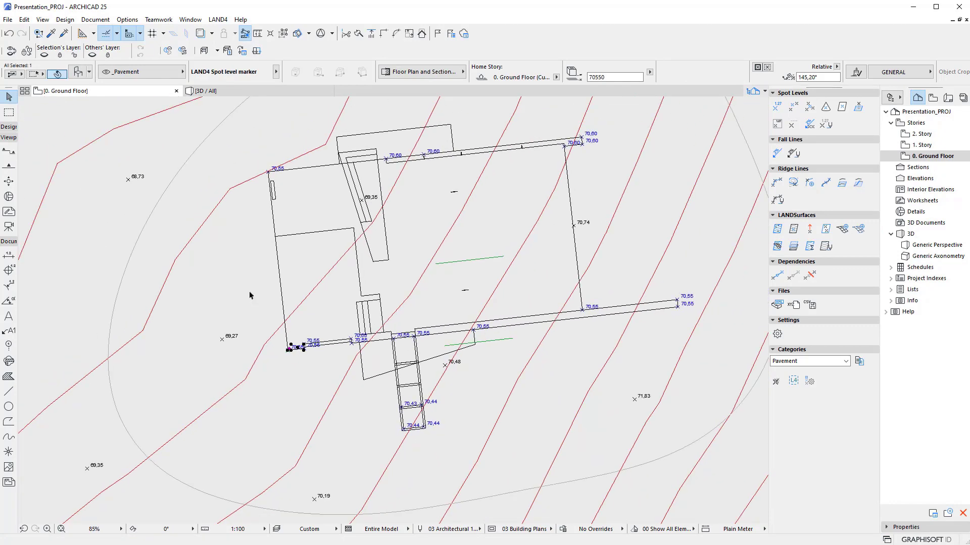
scroll(291, 375, down, 1)
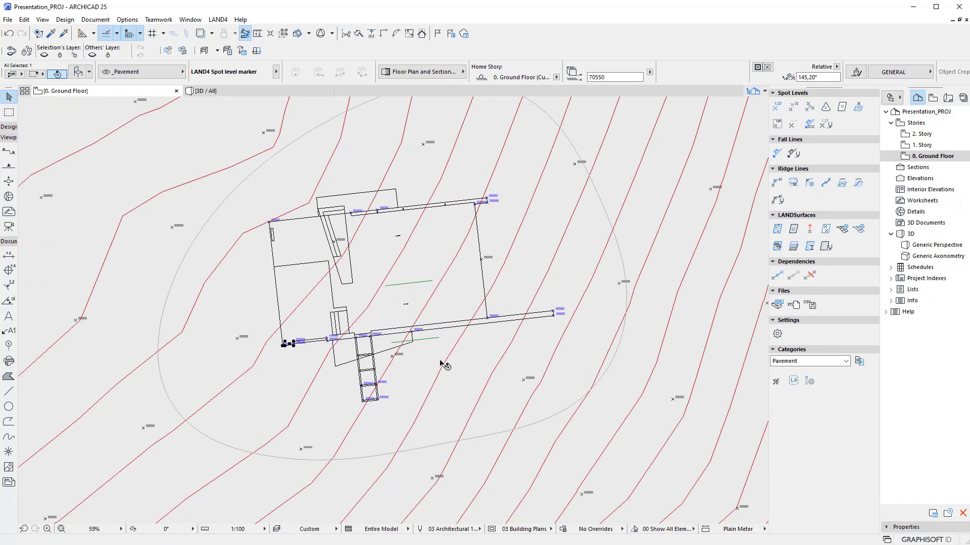
click(826, 107)
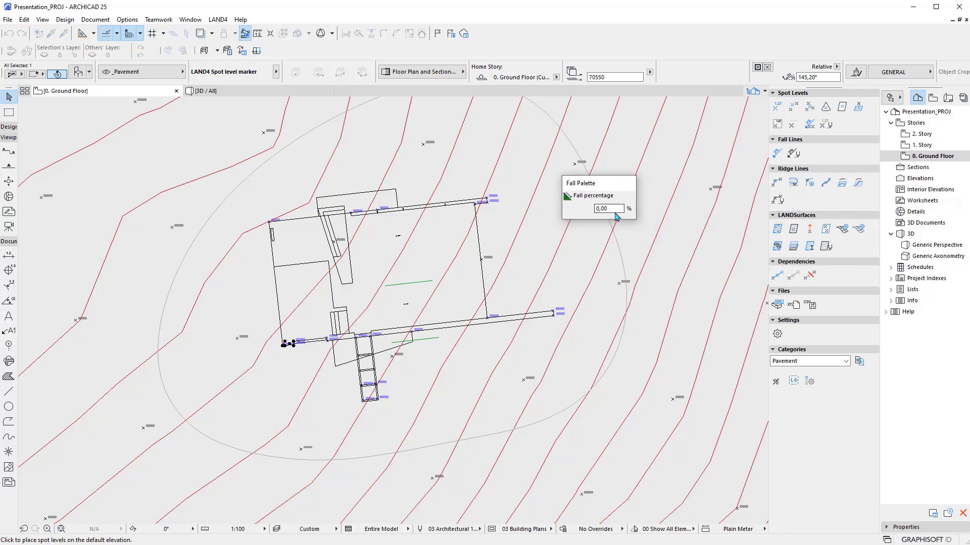
drag(614, 212, 570, 215)
key(Return)
scroll(209, 438, up, 5)
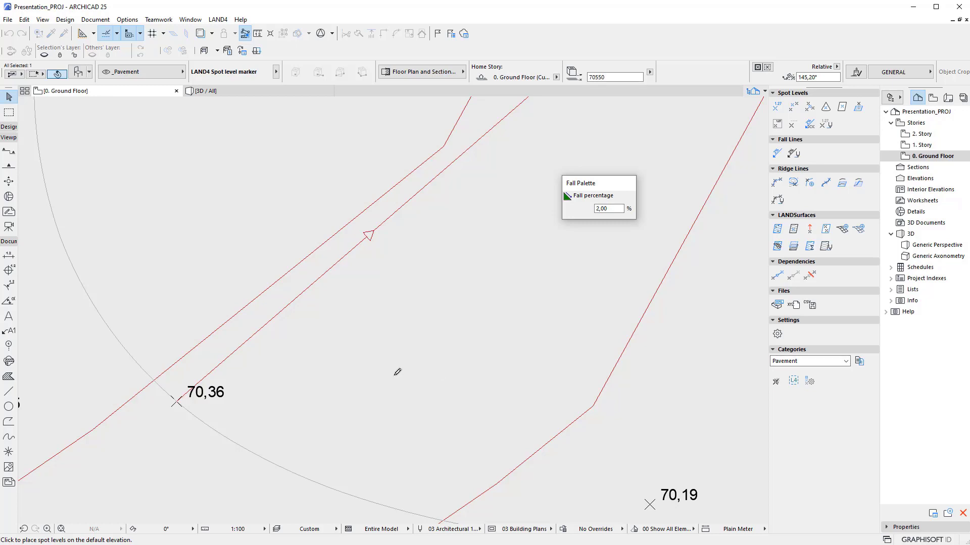
scroll(227, 396, down, 2)
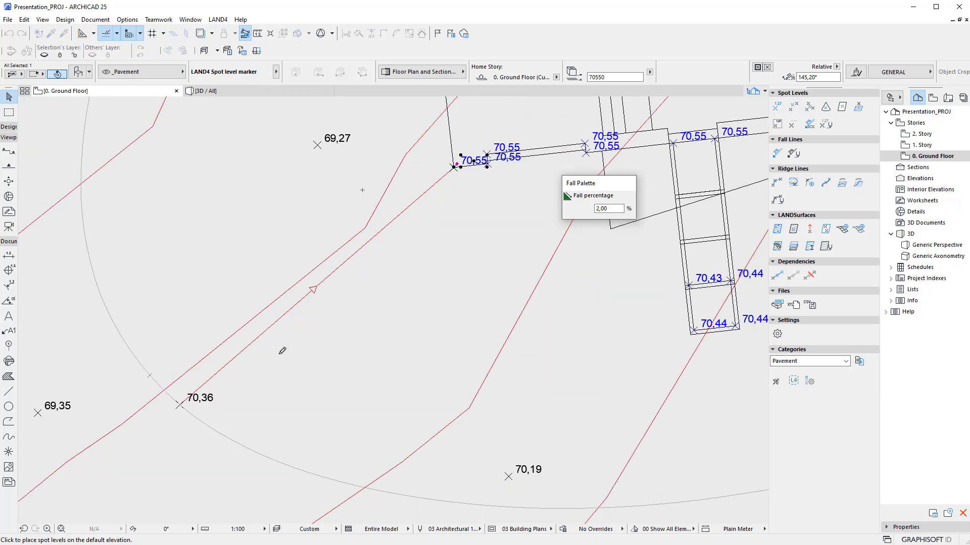
scroll(190, 417, down, 3)
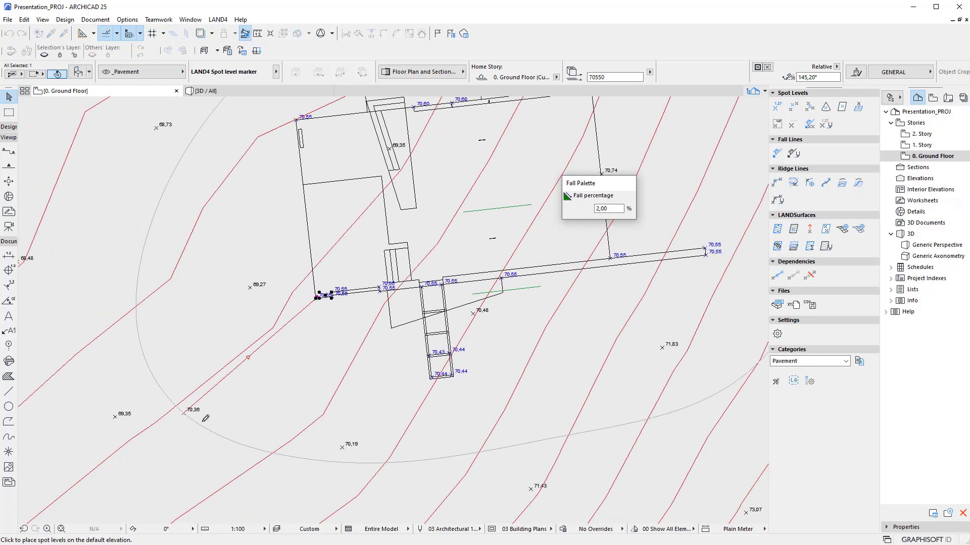
Remove the dependency between the new spot level on the outline and the one at the house corner
click(185, 413)
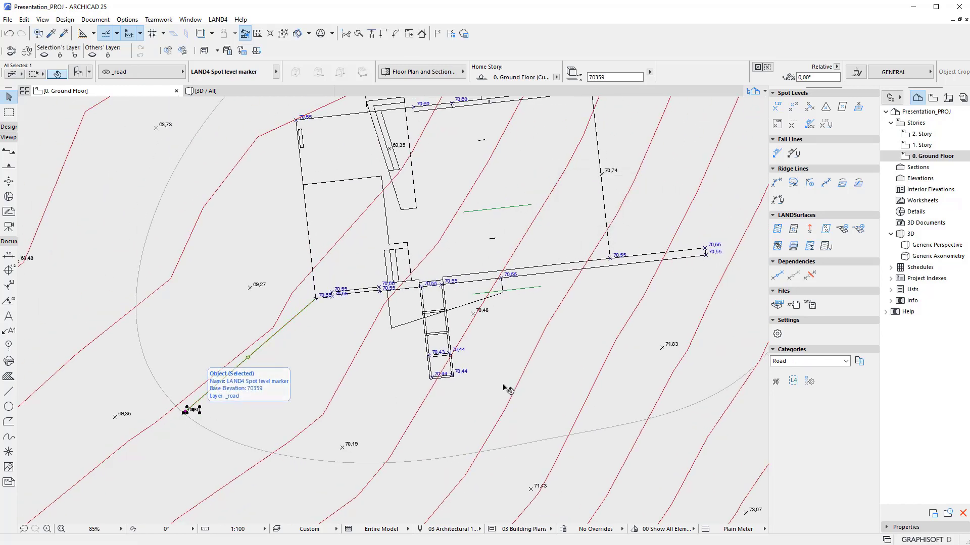
click(801, 280)
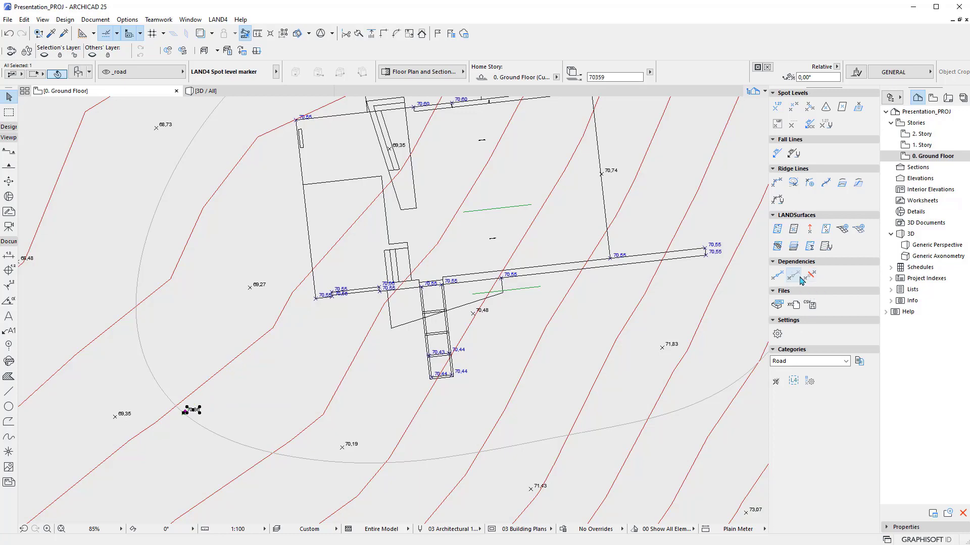
key(Escape)
Create a ridge line from the closed polyline around the house at the elevation of its 70,36 spot level
scroll(196, 417, up, 5)
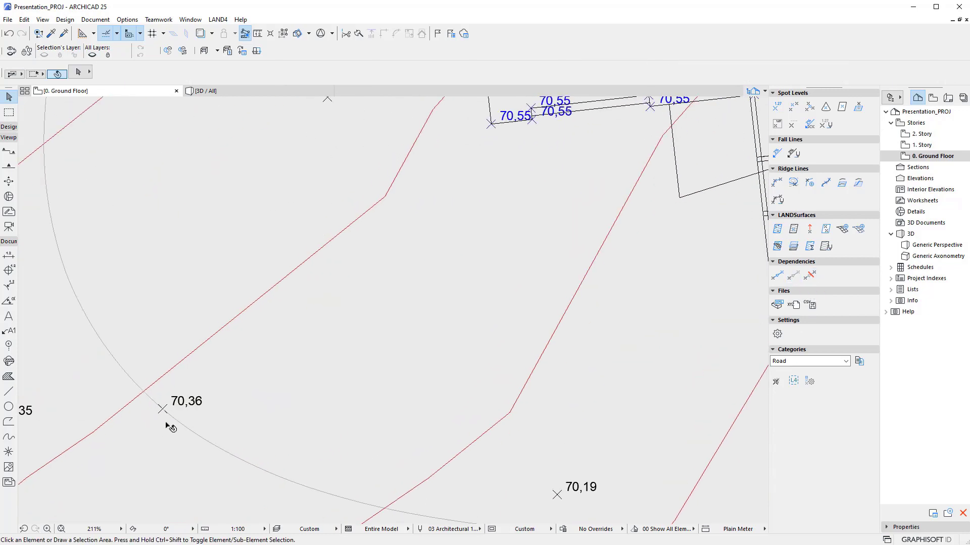
click(162, 413)
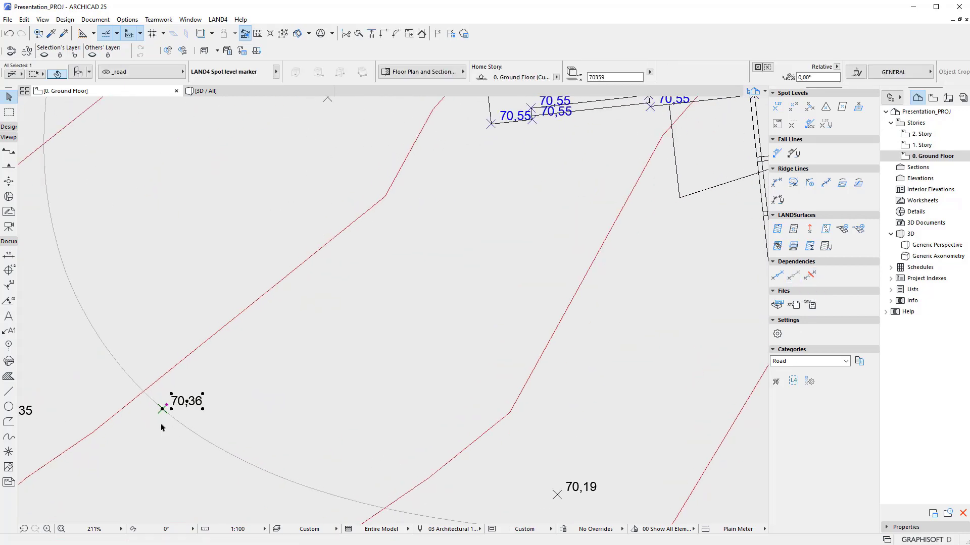
scroll(172, 417, down, 7)
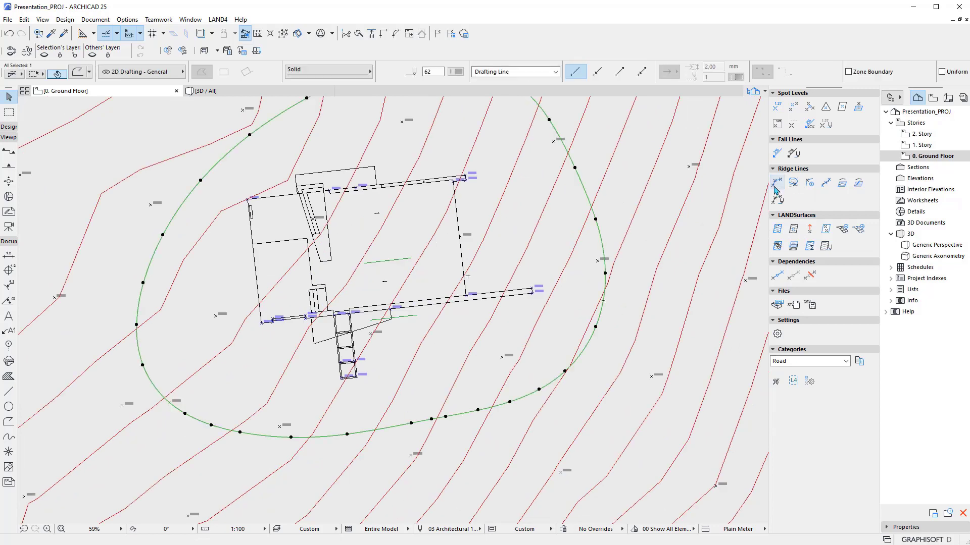
click(793, 183)
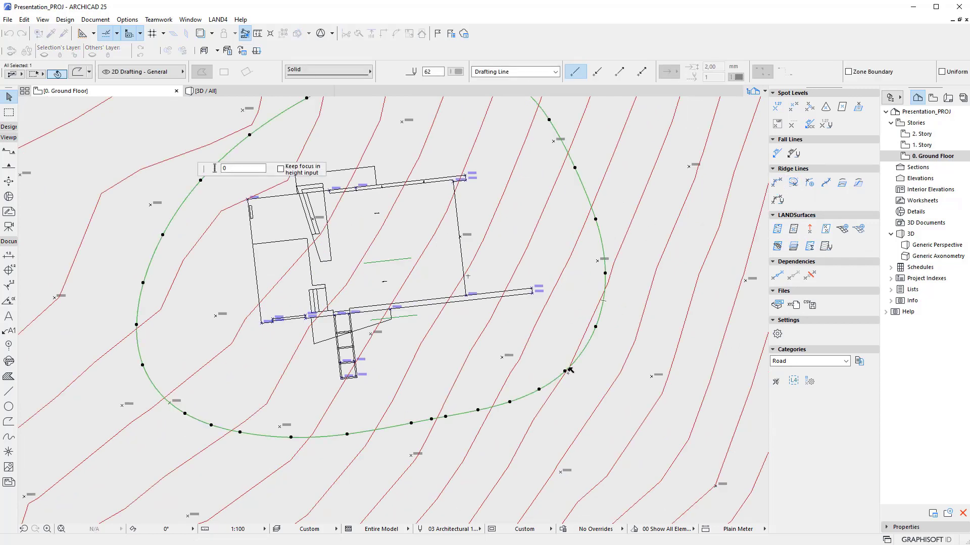
key(Escape)
key(Escape)
scroll(617, 400, up, 8)
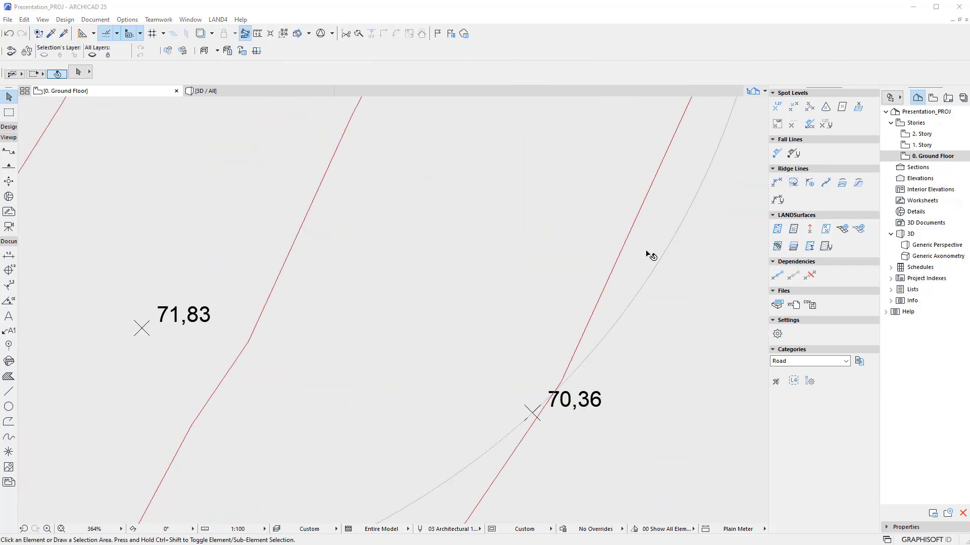
scroll(599, 374, down, 9)
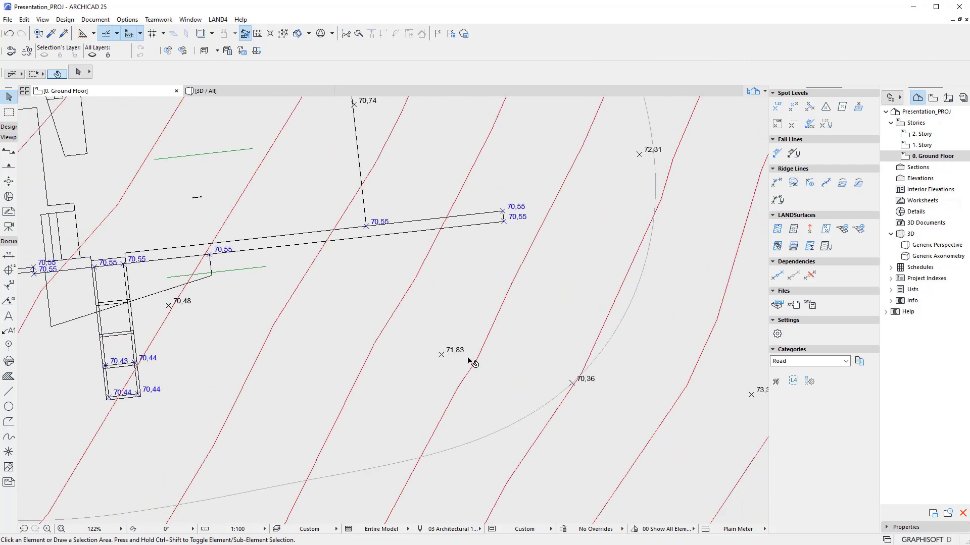
scroll(584, 405, down, 1)
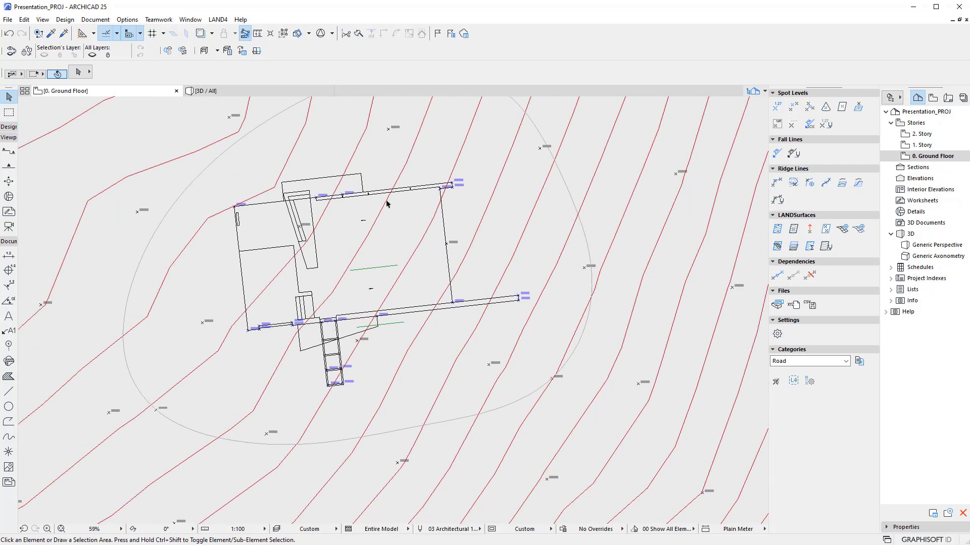
Examine in the 3D view how the closed ridge line around the house sits against the sloping terrain
click(272, 94)
shift+middle_drag(526, 312, 211, 357)
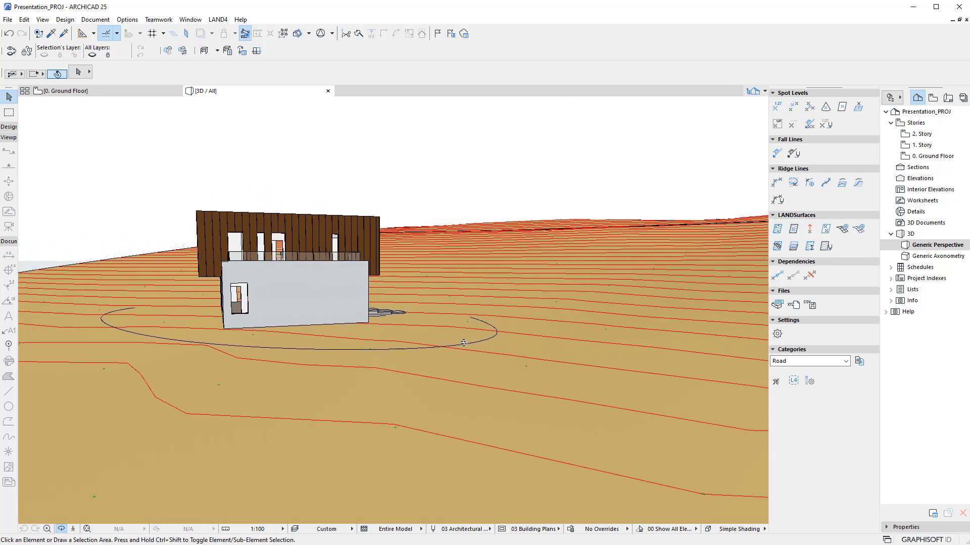
shift+middle_drag(463, 342, 434, 361)
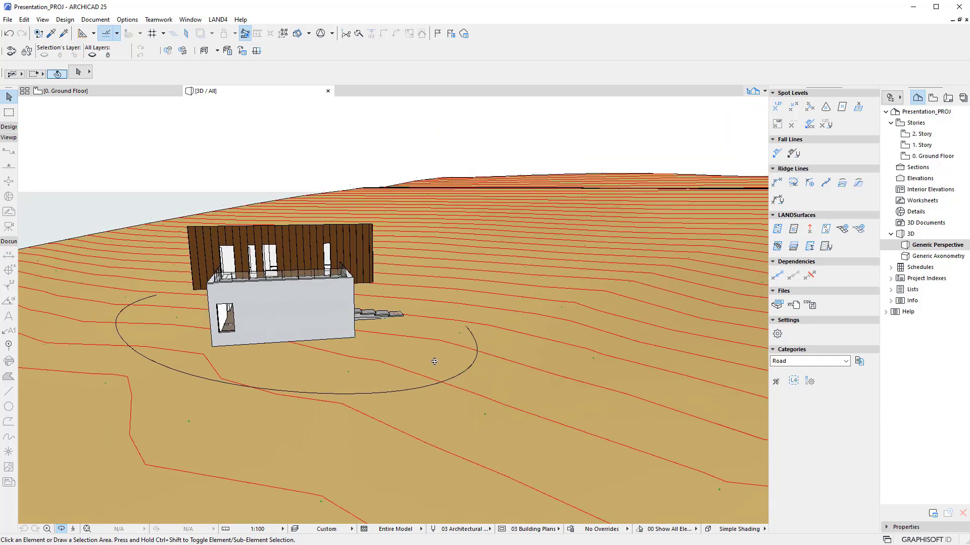
scroll(434, 361, down, 6)
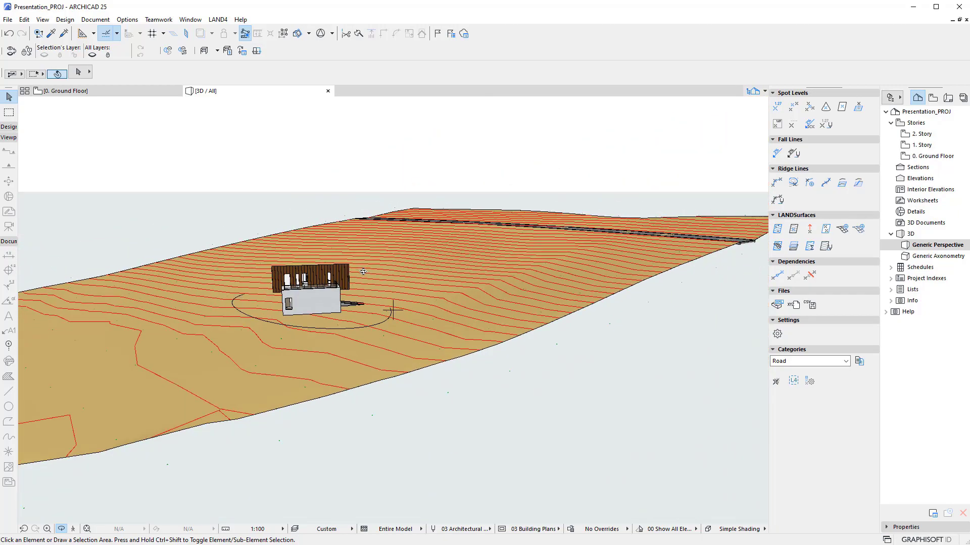
Show the _new layer and hide the _existing layer in the ground floor plan
key(F2)
key(ctrl+l)
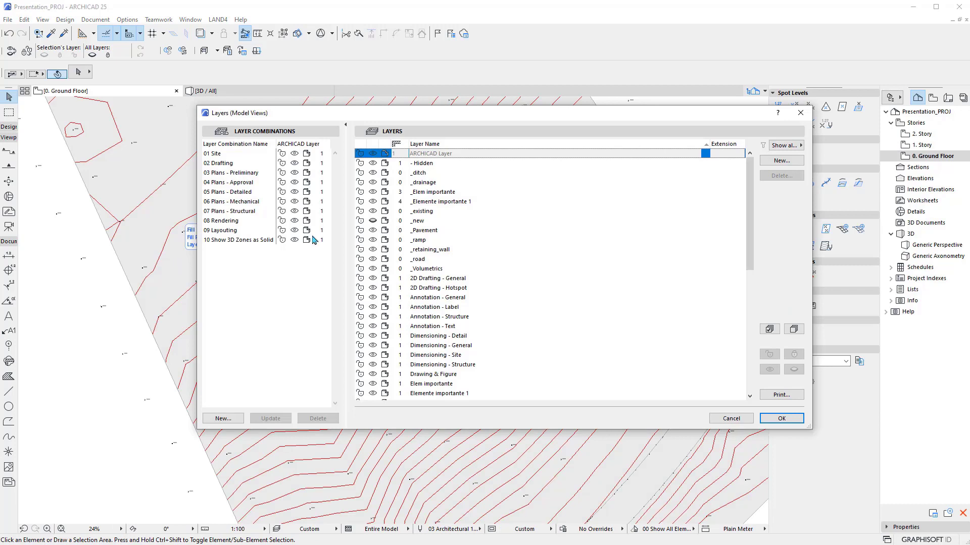
click(376, 221)
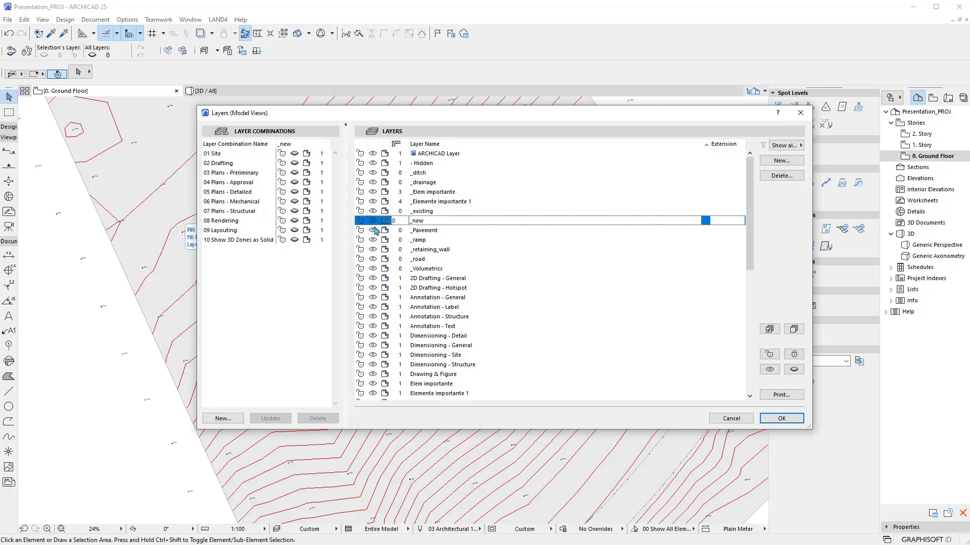
click(373, 221)
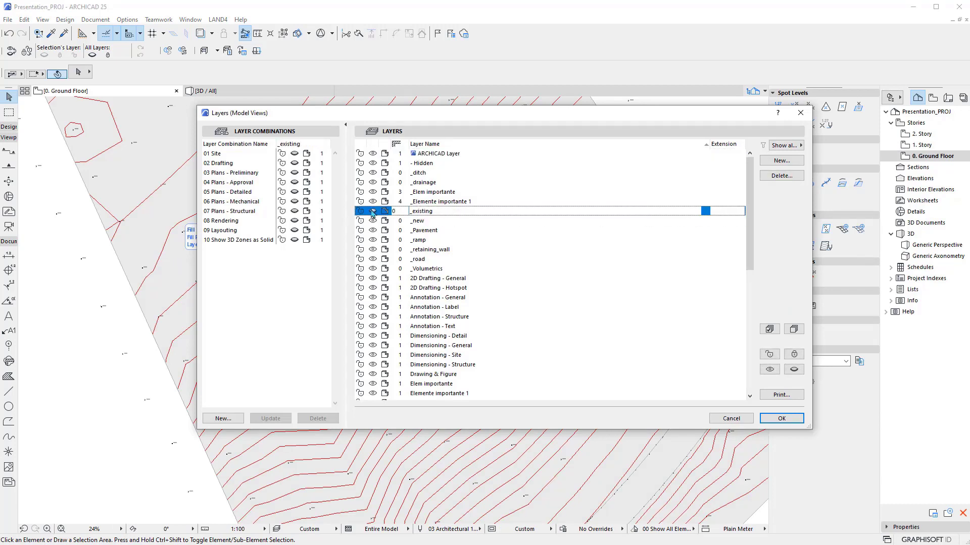
click(780, 418)
scroll(316, 224, down, 2)
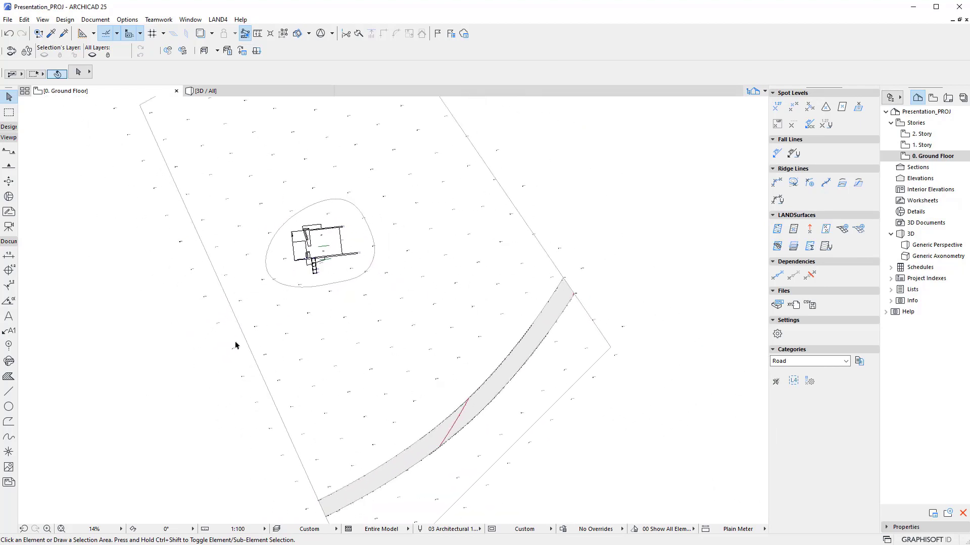
scroll(447, 260, down, 2)
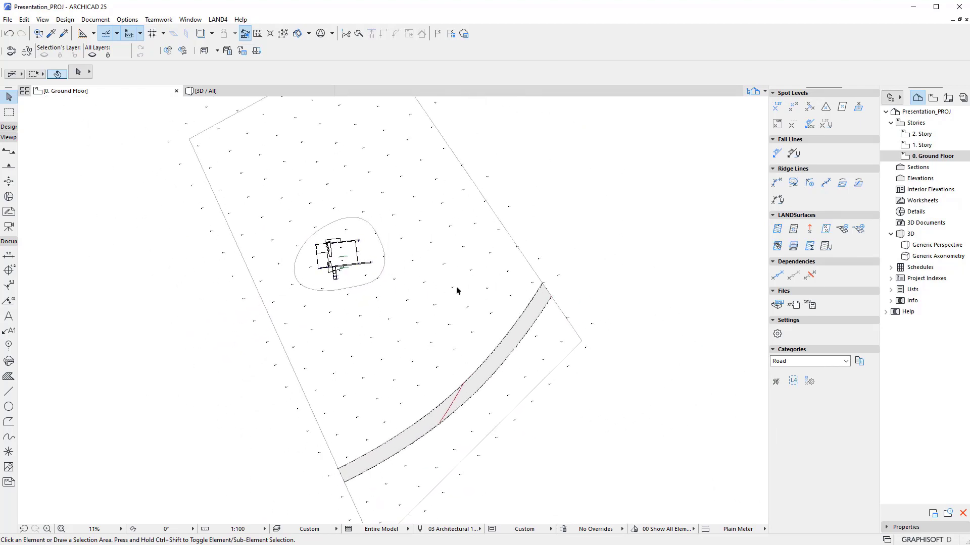
scroll(366, 212, up, 3)
scroll(307, 373, up, 8)
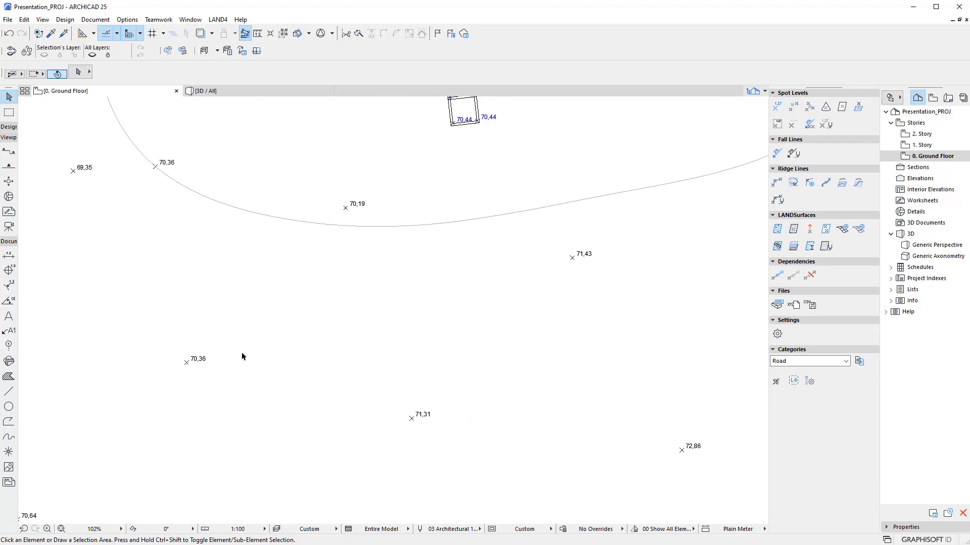
Create a LANDSurface in the LAND4 New category from the site boundary outline, including all automatically selected spot levels and ridge lines
scroll(242, 356, down, 5)
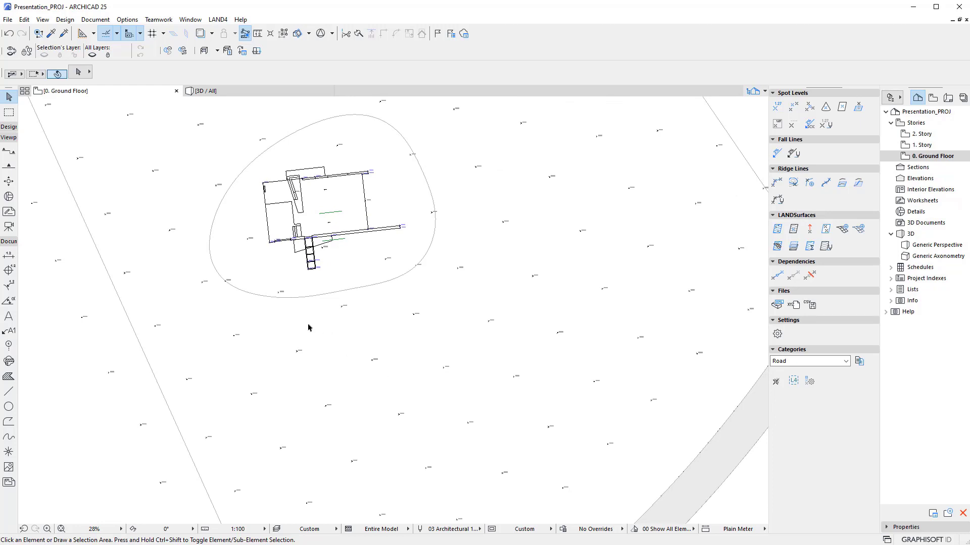
click(792, 360)
click(780, 386)
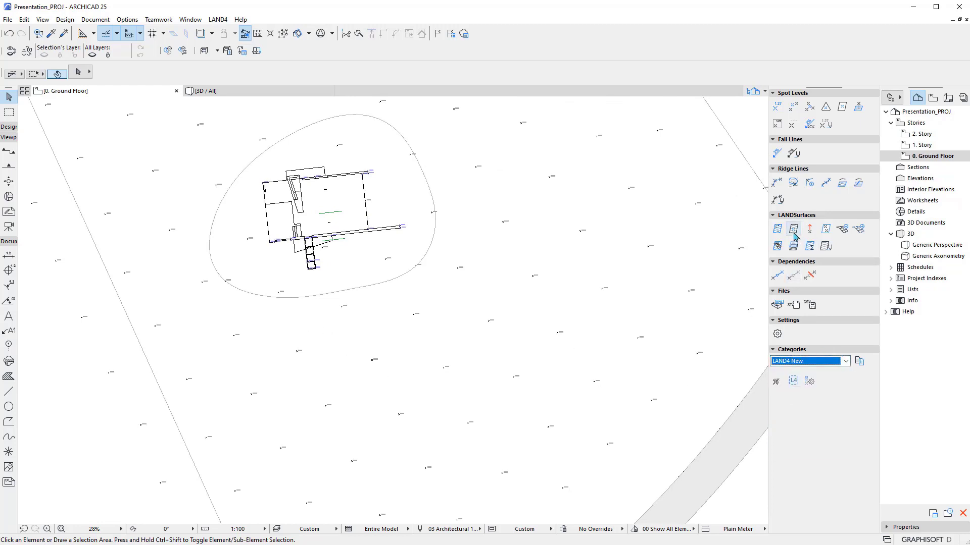
scroll(497, 286, down, 2)
scroll(413, 245, down, 1)
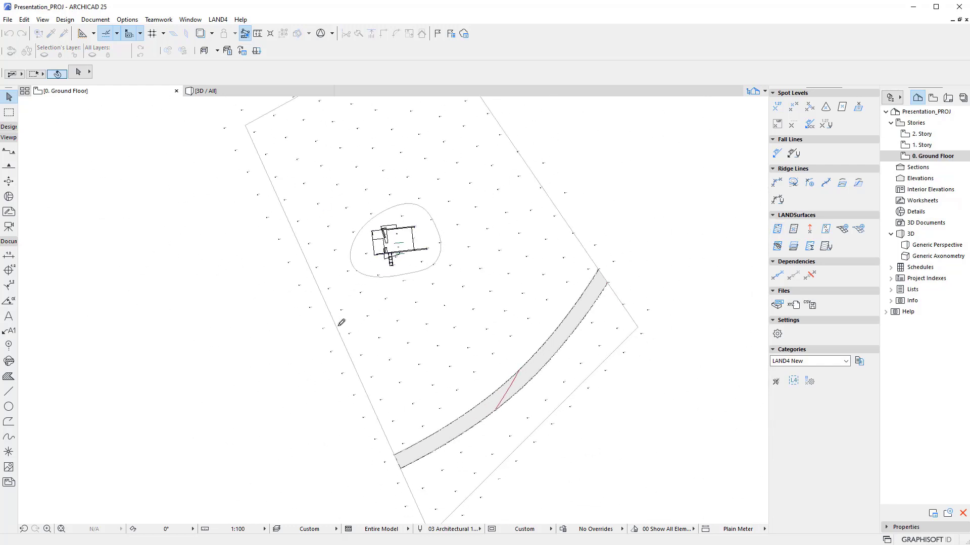
key(space)
click(334, 323)
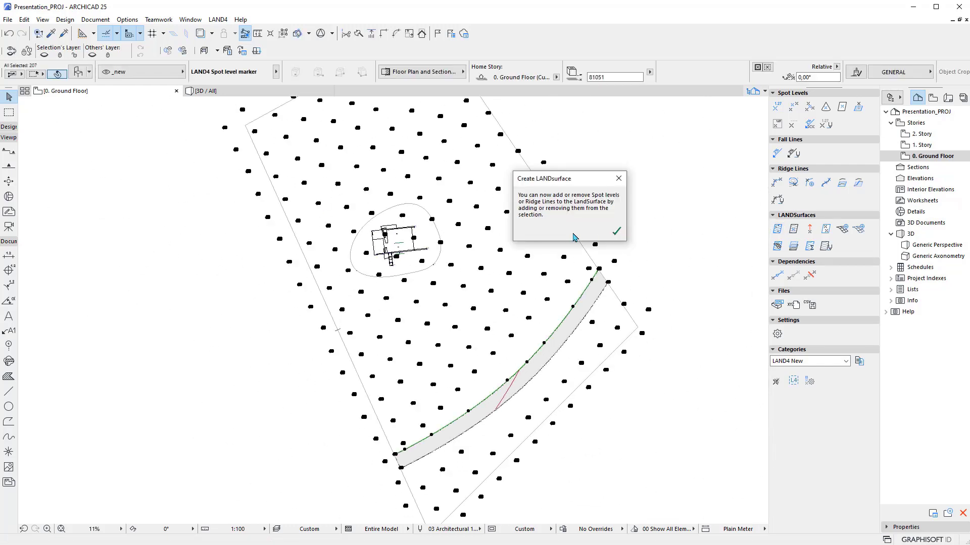
click(618, 233)
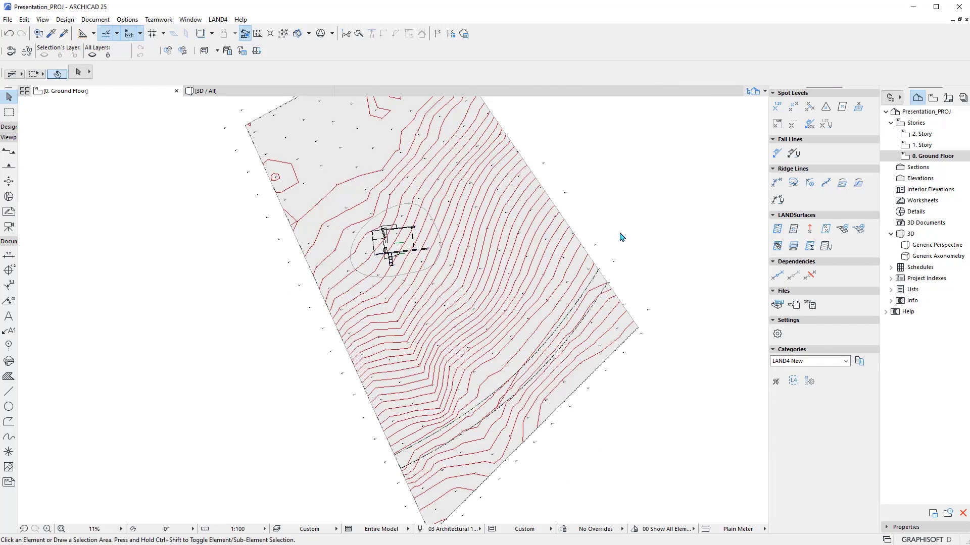
Delete the seven terrain spot levels that lie inside the closed ridge line around the house
scroll(399, 237, up, 4)
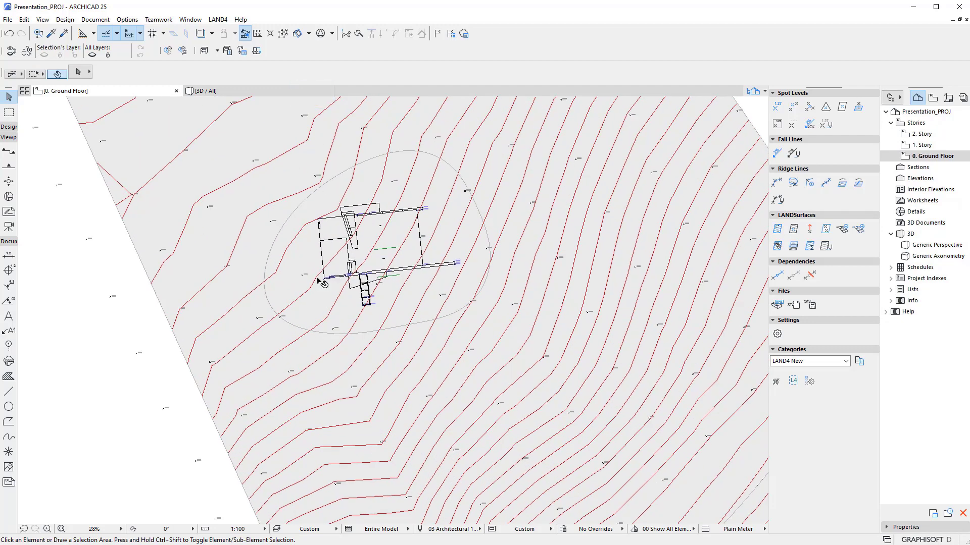
scroll(319, 280, down, 1)
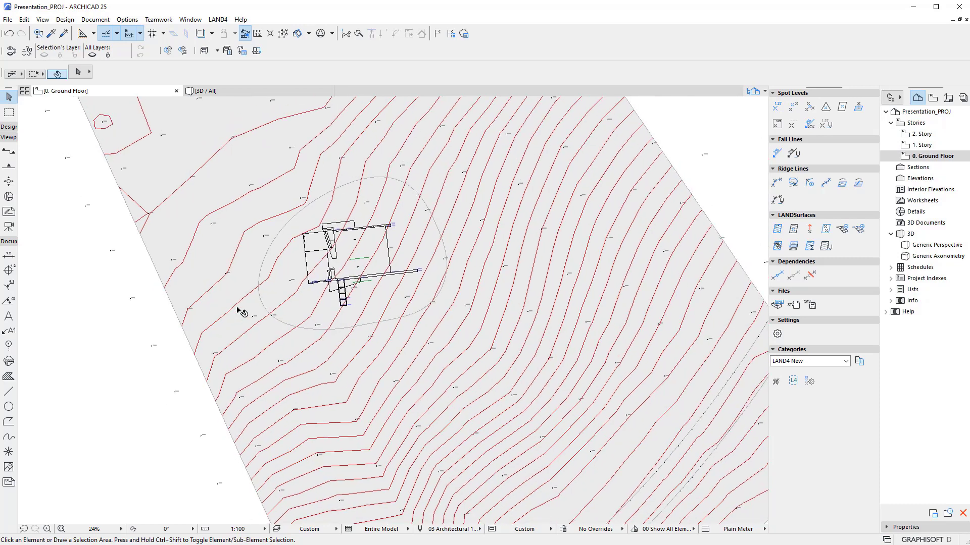
scroll(318, 298, up, 6)
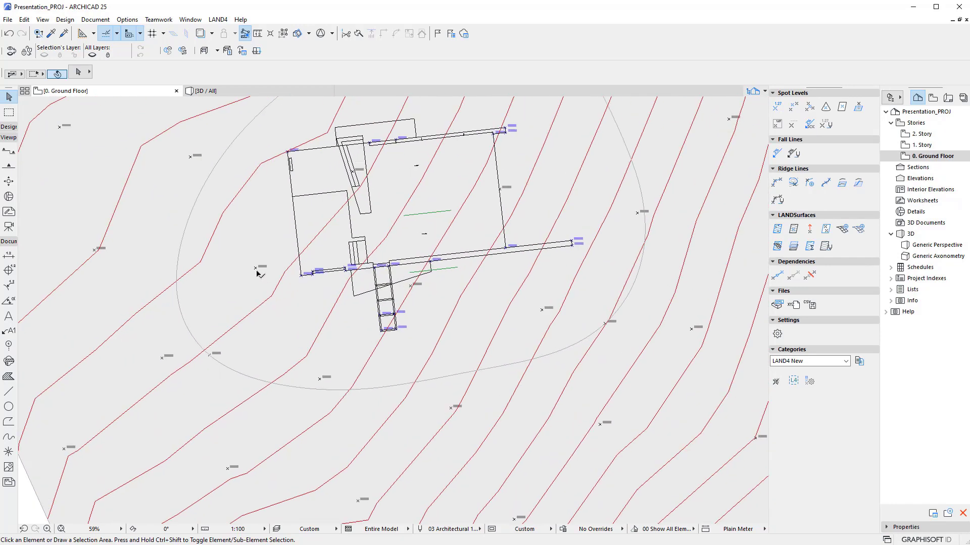
click(257, 269)
shift+click(325, 379)
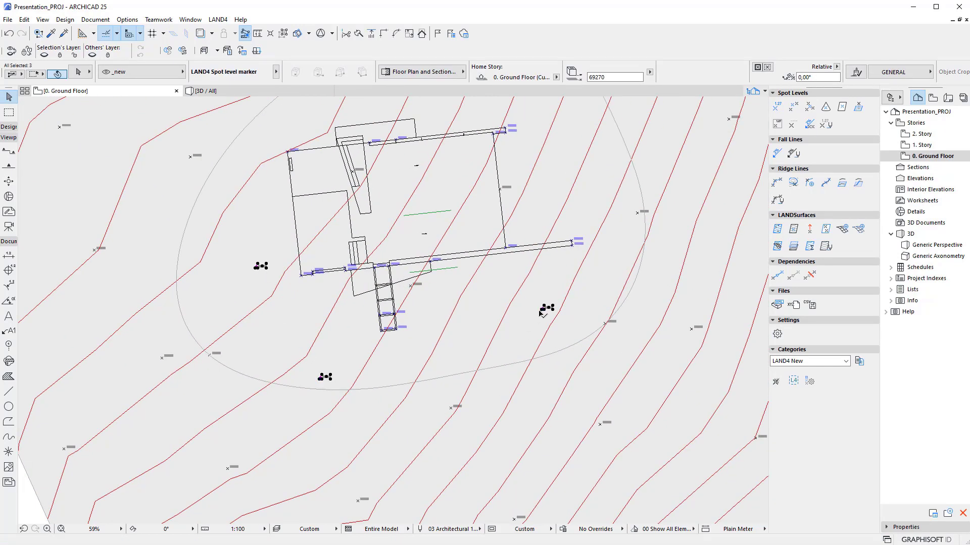
shift+click(639, 212)
middle_drag(517, 187, 513, 280)
shift+click(506, 279)
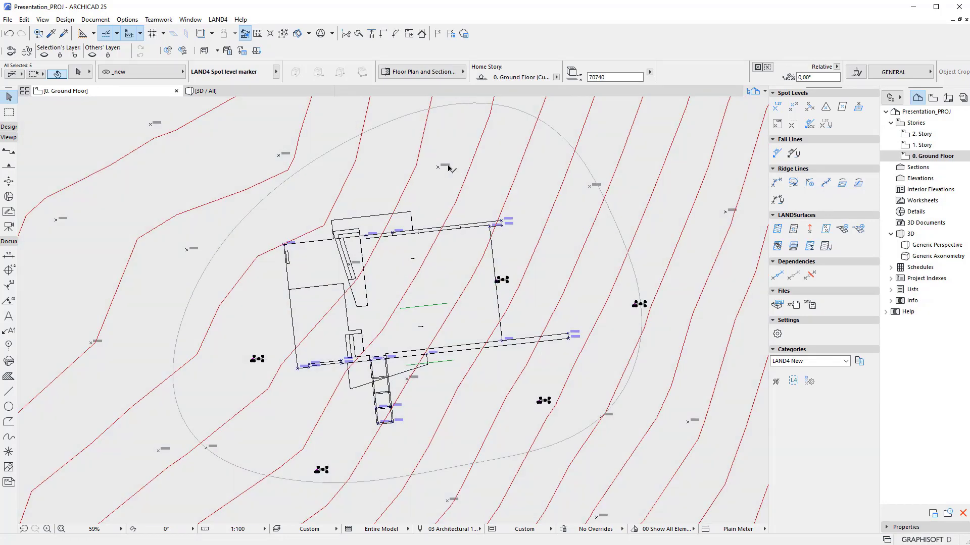
shift+click(448, 167)
shift+click(590, 186)
scroll(312, 246, down, 2)
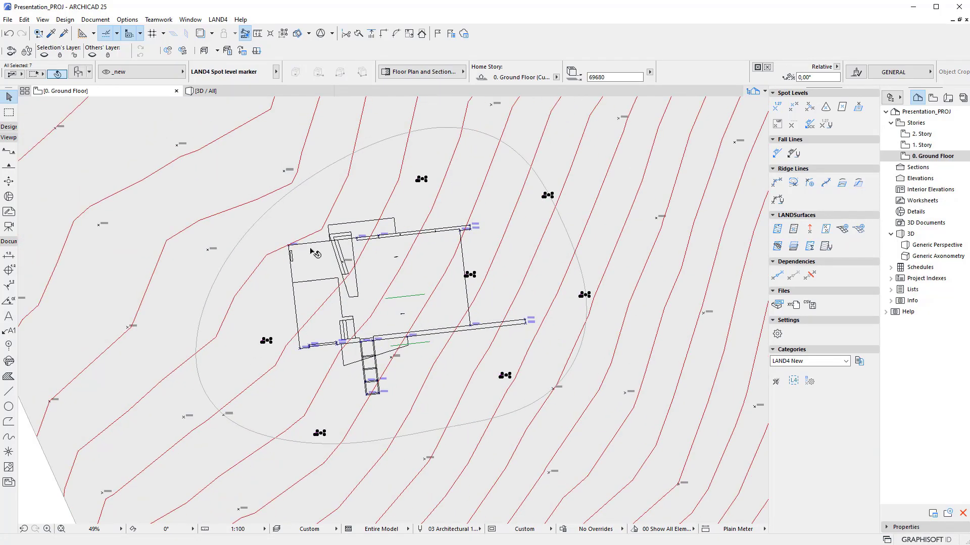
key(Escape)
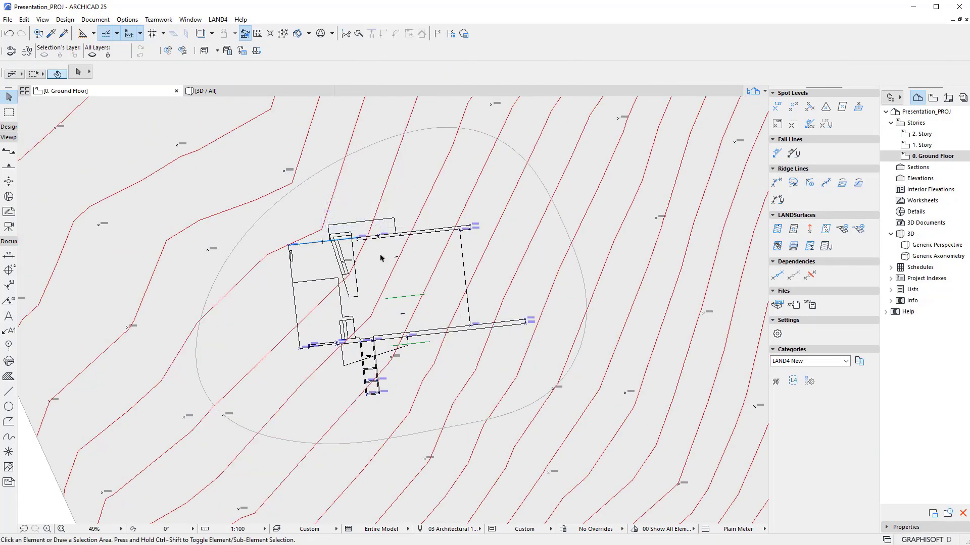
Add the closed ridge line around the house to the terrain LANDSurface and check the reshaped terrain in 3D
click(602, 300)
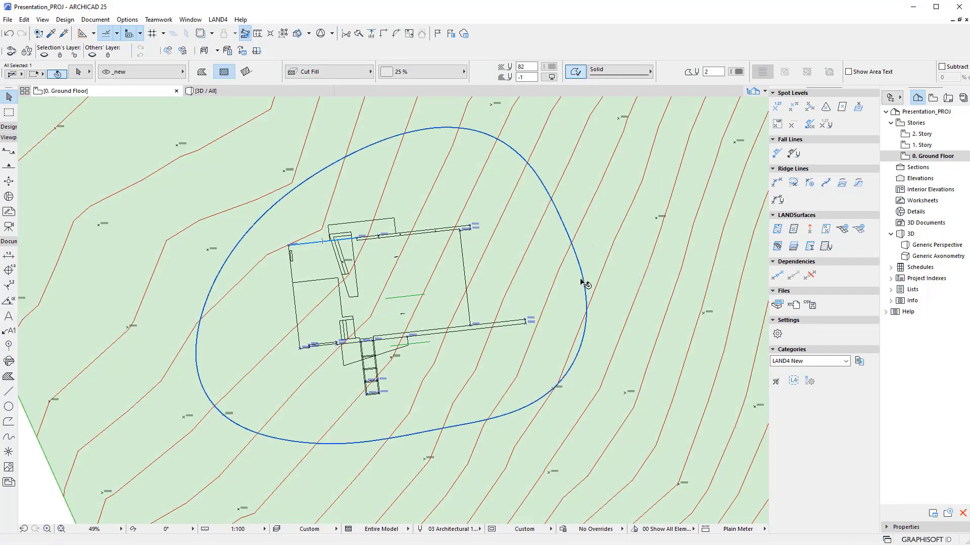
shift+click(583, 283)
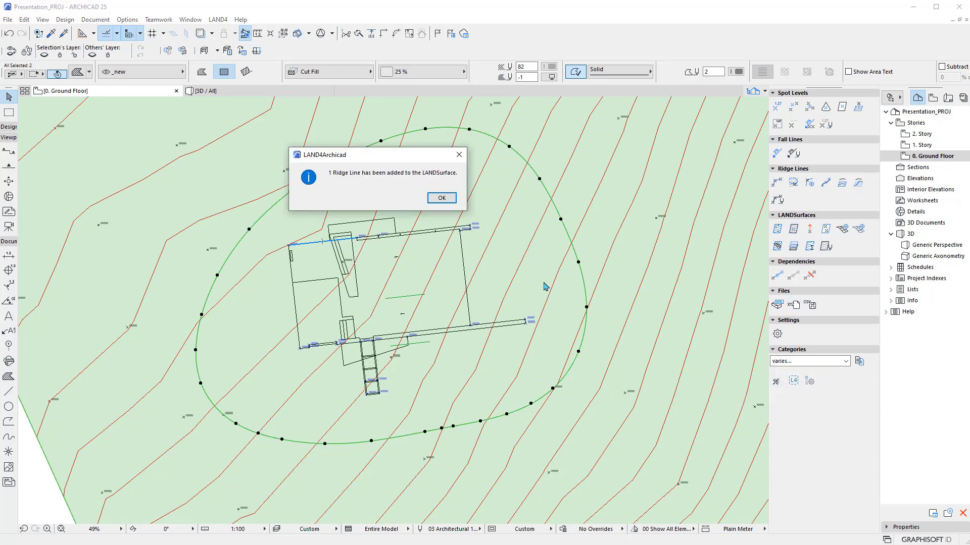
click(436, 201)
key(F3)
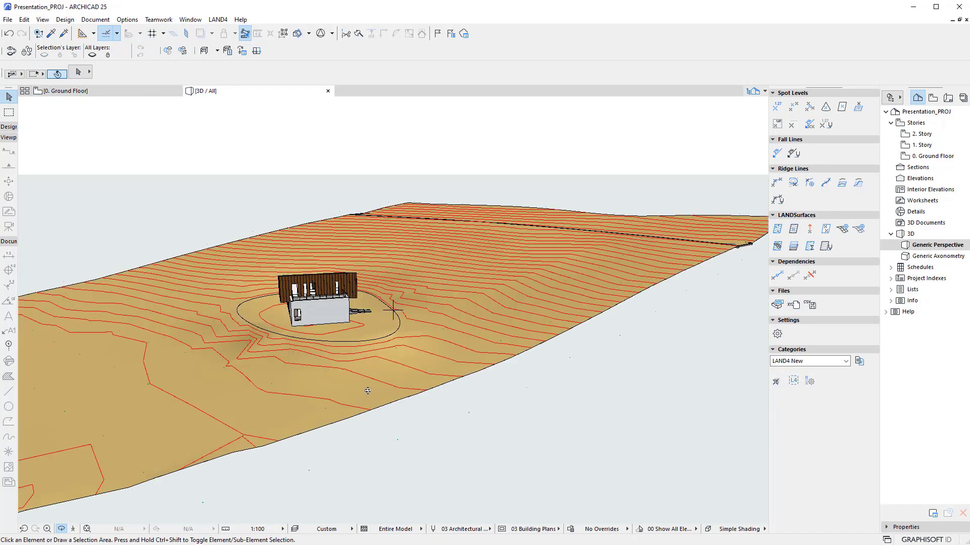
shift+middle_drag(367, 391, 420, 408)
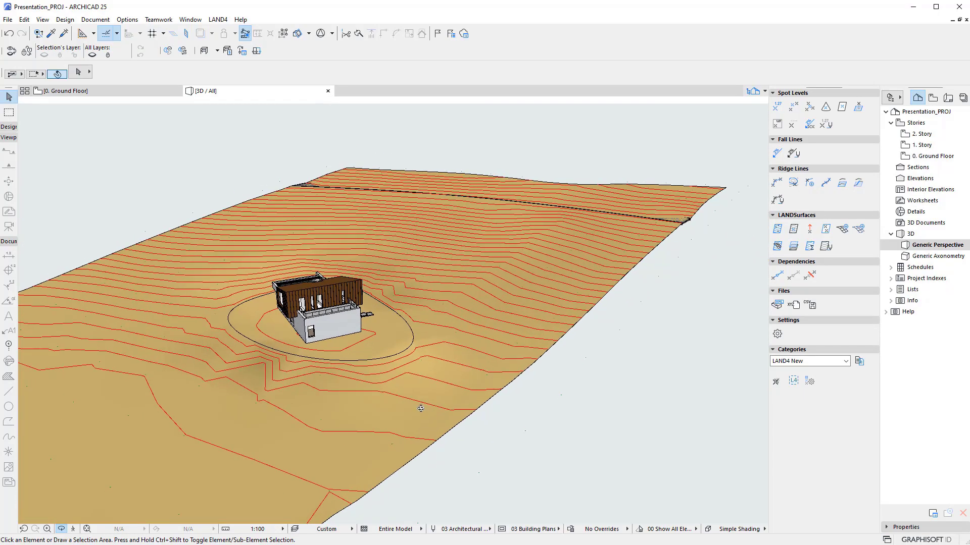
Create a LANDSurface in the Pavement category within the closed outline around the house in the ground floor plan
click(139, 92)
middle_drag(537, 296, 555, 344)
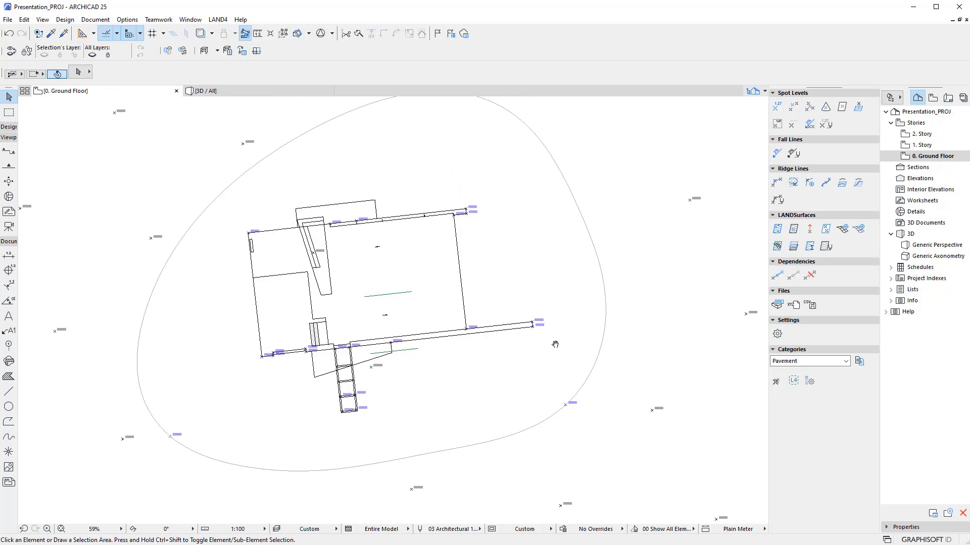
click(777, 229)
click(616, 232)
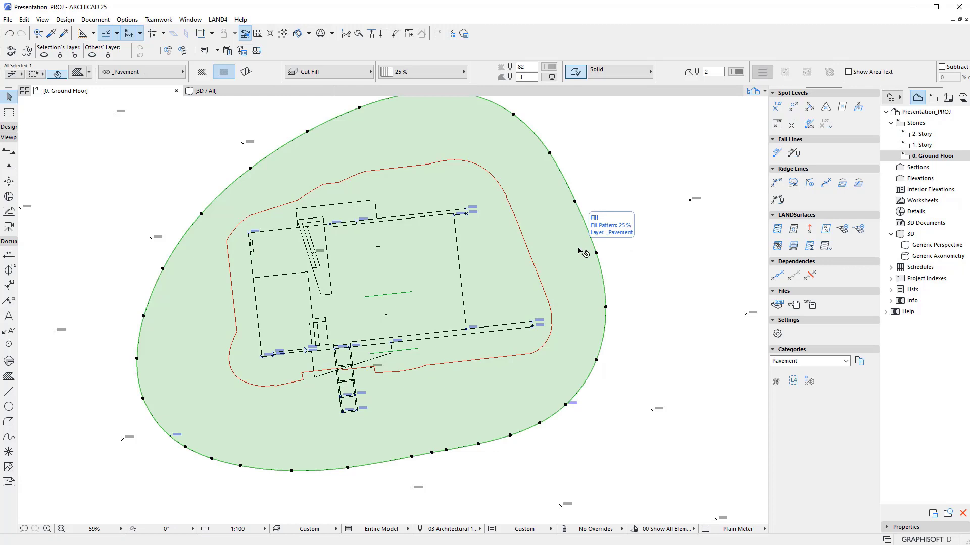
Set the height distance of the pavement LANDSurface's level lines to 50
click(825, 246)
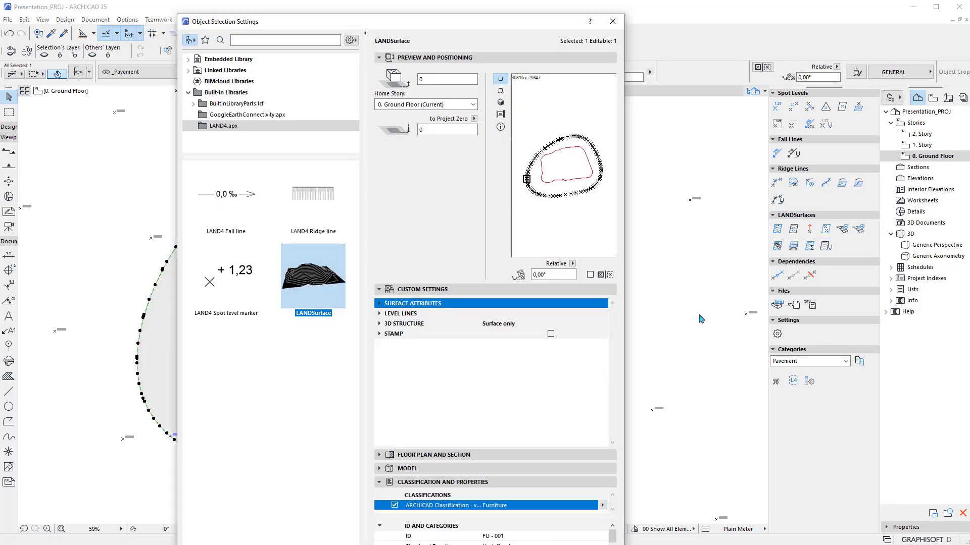
click(380, 314)
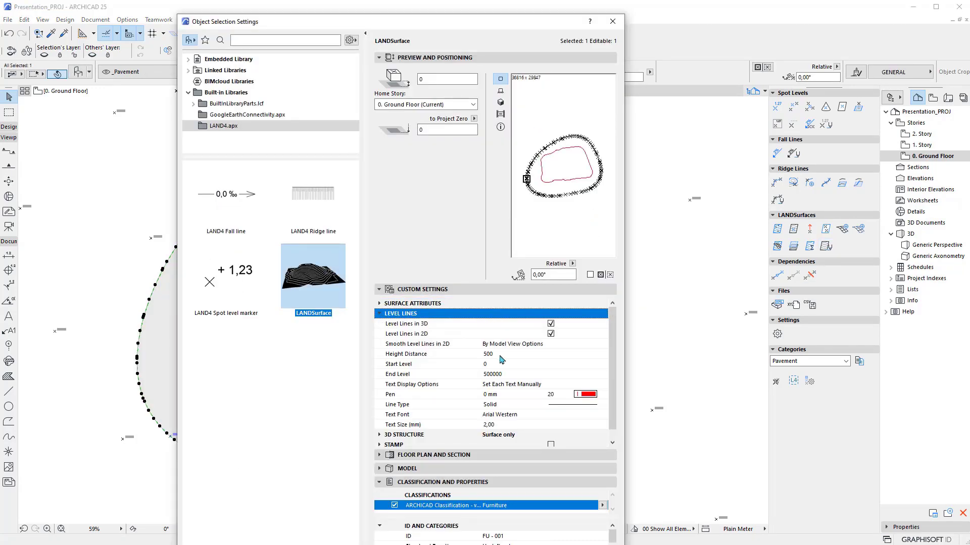
click(500, 356)
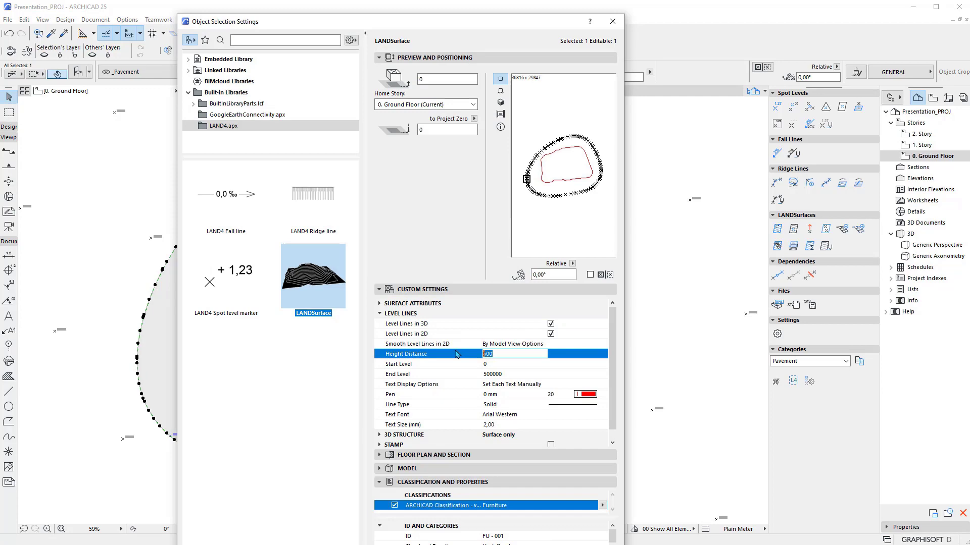
text(50)
key(Return)
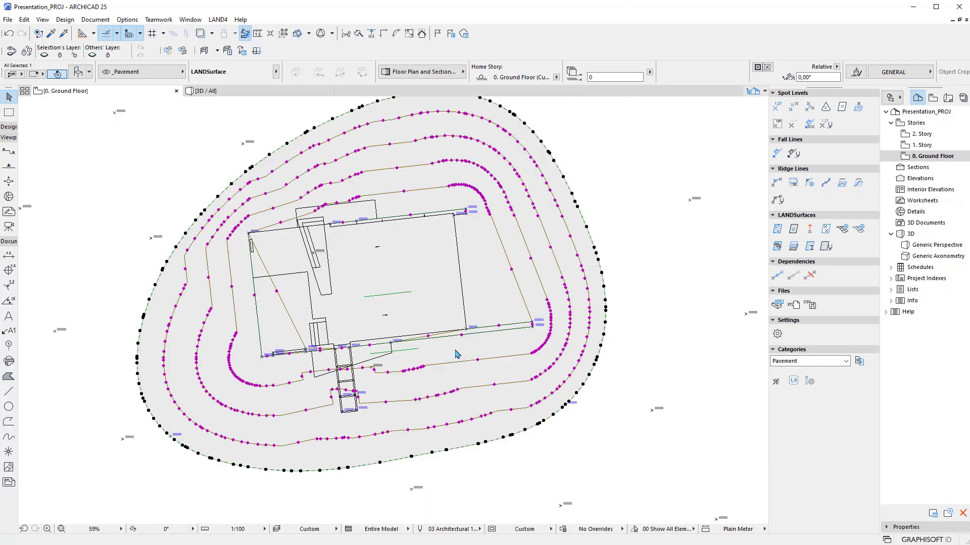
Give the pavement LANDSurface the _PAVEMENT_composite structure and inspect it around the house in 3D
scroll(500, 262, down, 2)
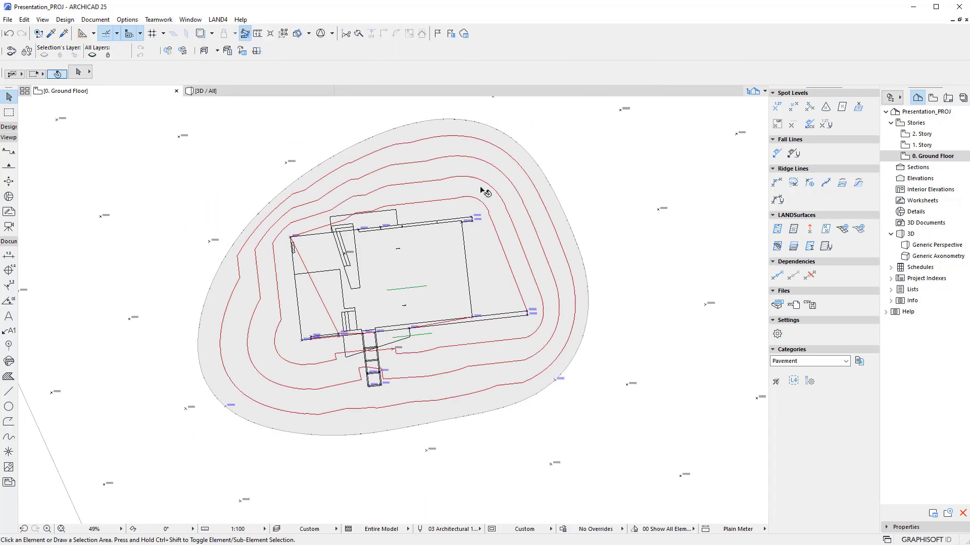
click(483, 191)
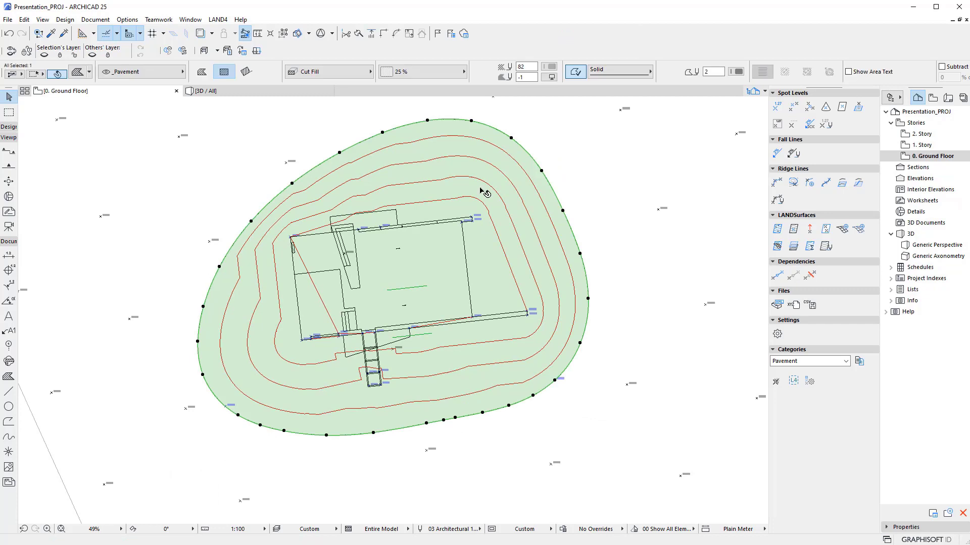
click(77, 73)
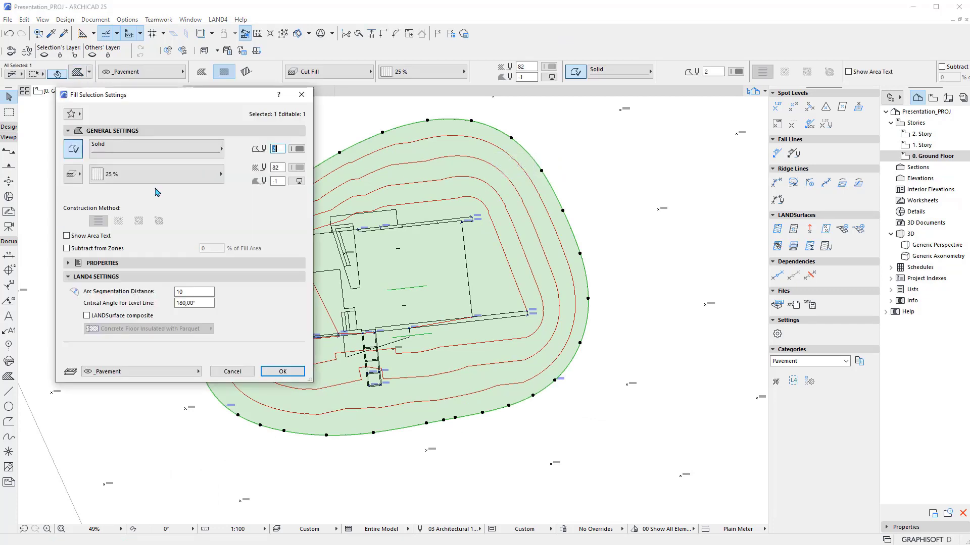
click(118, 316)
click(131, 328)
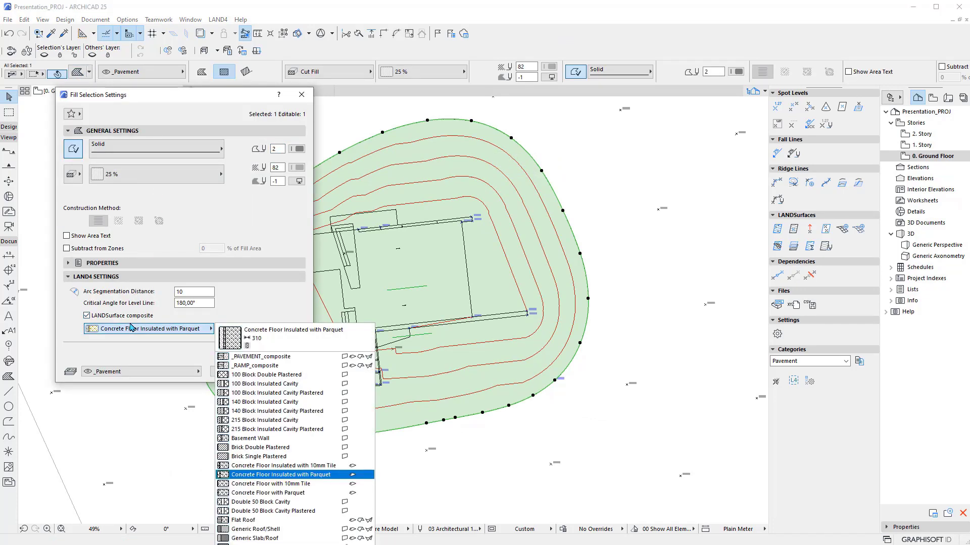
click(260, 357)
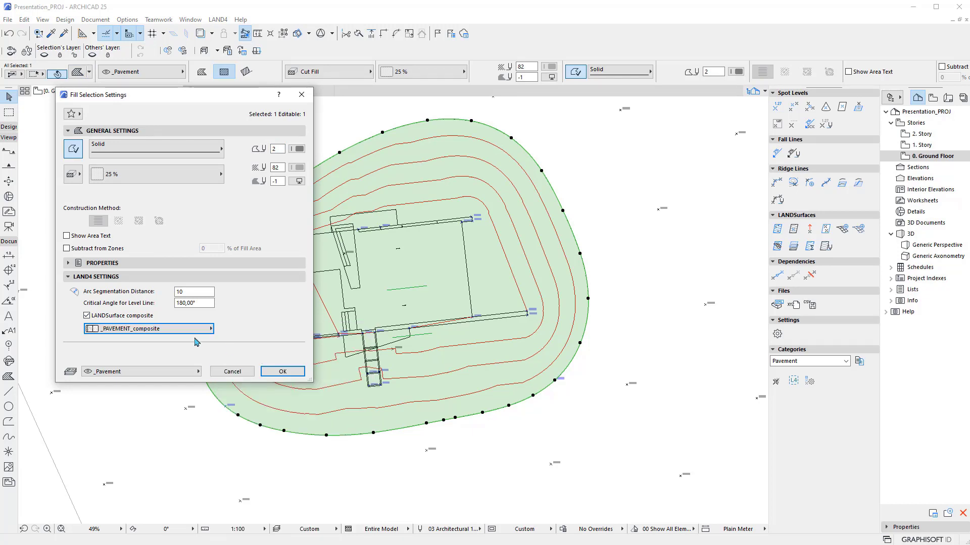
click(280, 371)
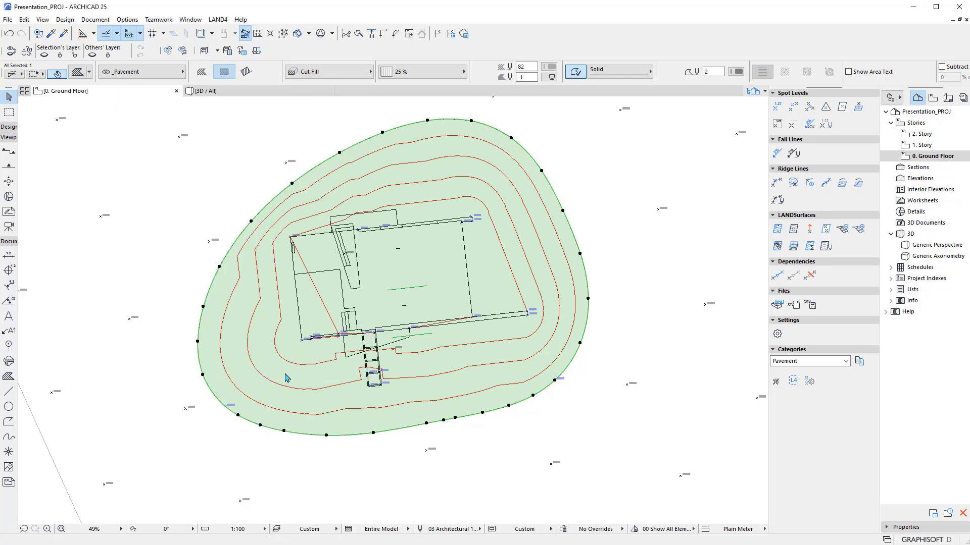
key(Escape)
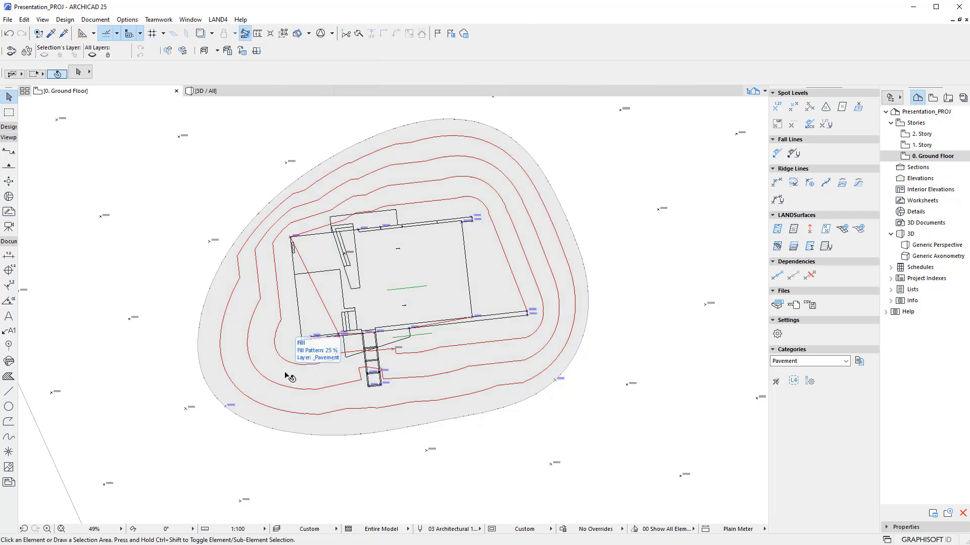
key(F3)
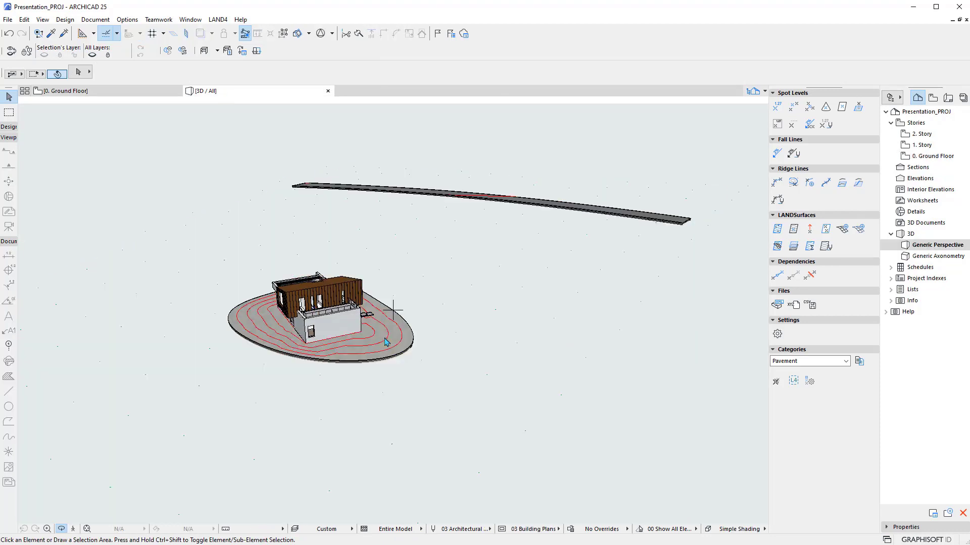
scroll(339, 356, up, 5)
shift+middle_drag(521, 335, 497, 316)
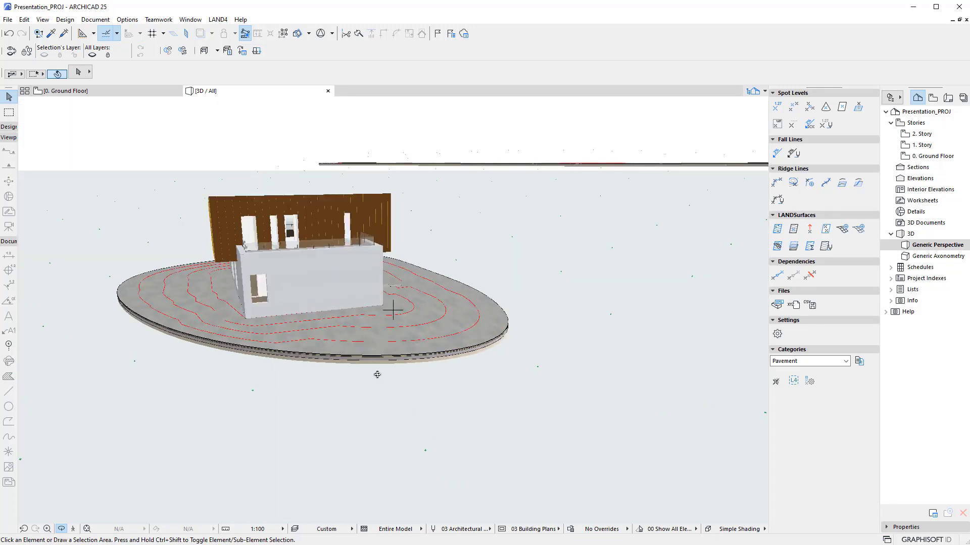
shift+middle_drag(377, 374, 546, 293)
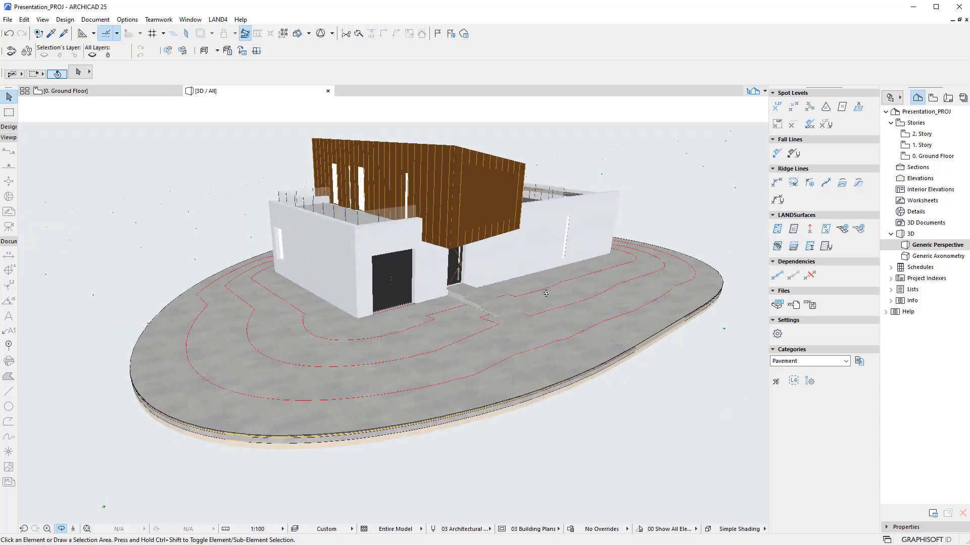
Cut the closed house outline out of the pavement LANDSurface's fill in the ground floor plan
key(F2)
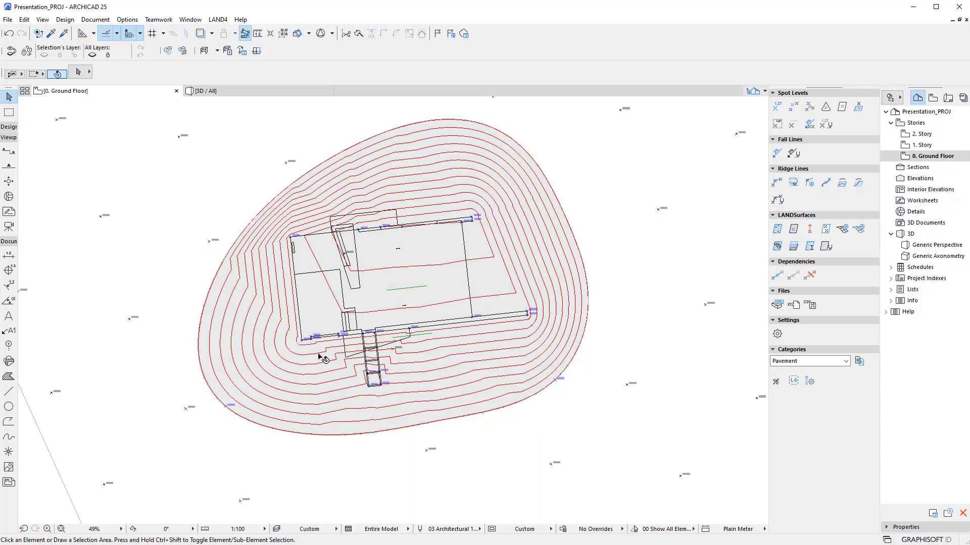
click(446, 298)
key(Escape)
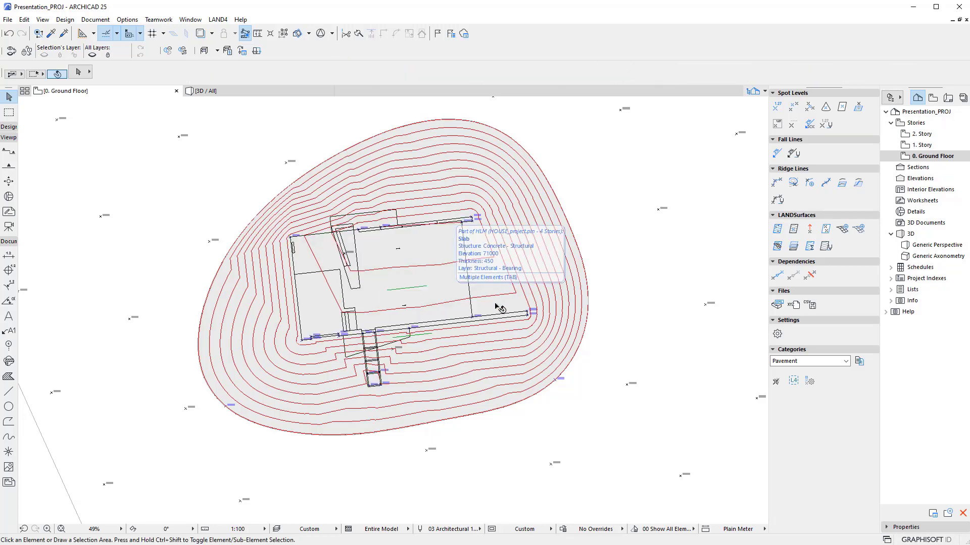
click(496, 306)
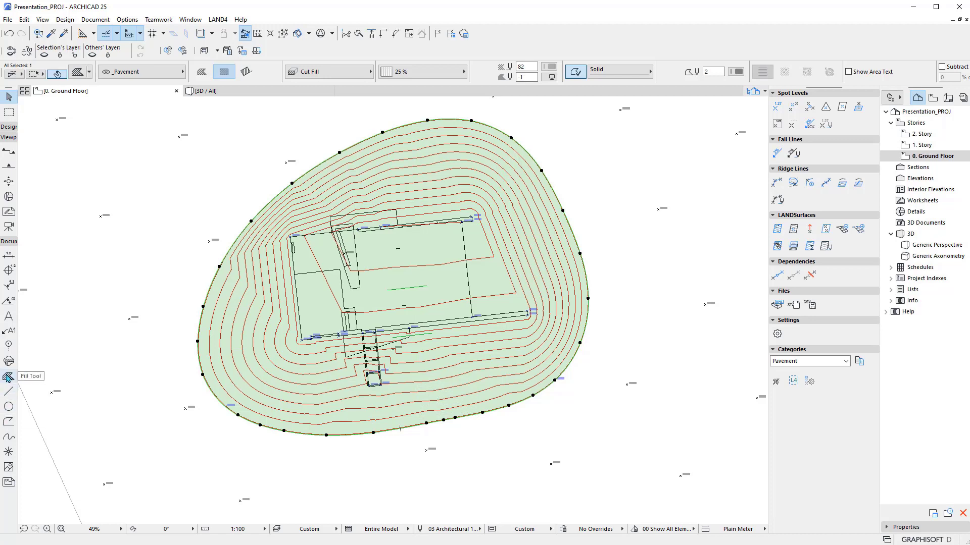
click(9, 376)
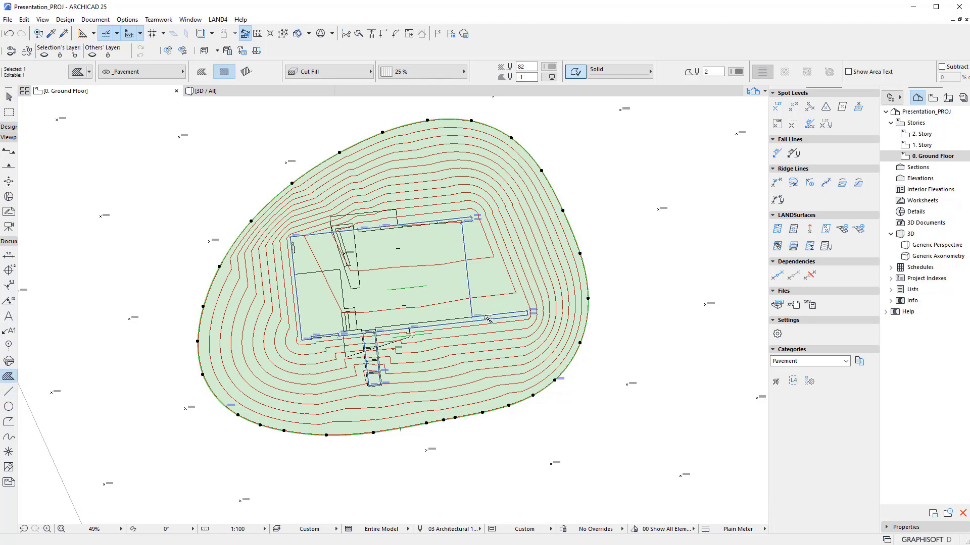
key(Escape)
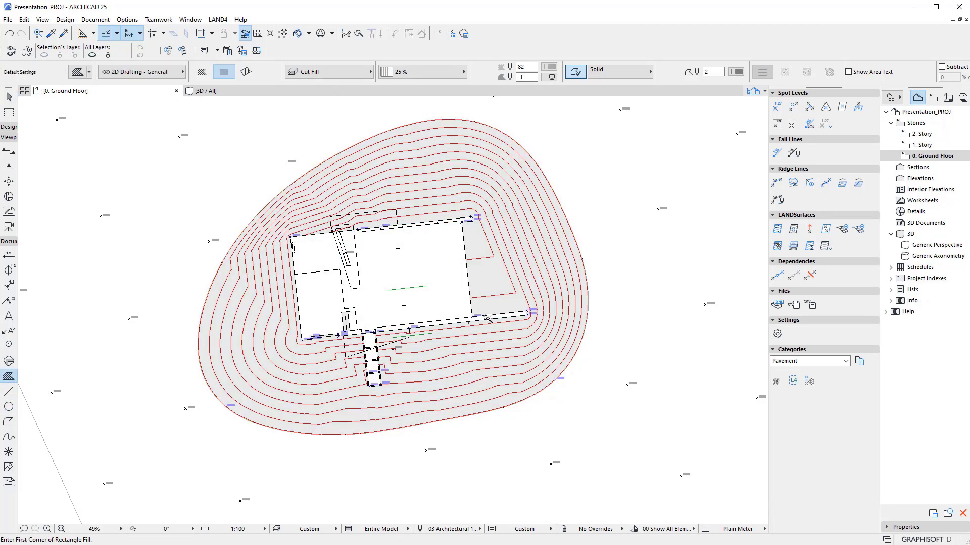
Inspect the pavement LANDSurface in 3D, from below at the house cut-out and from above around the entrance steps
key(F3)
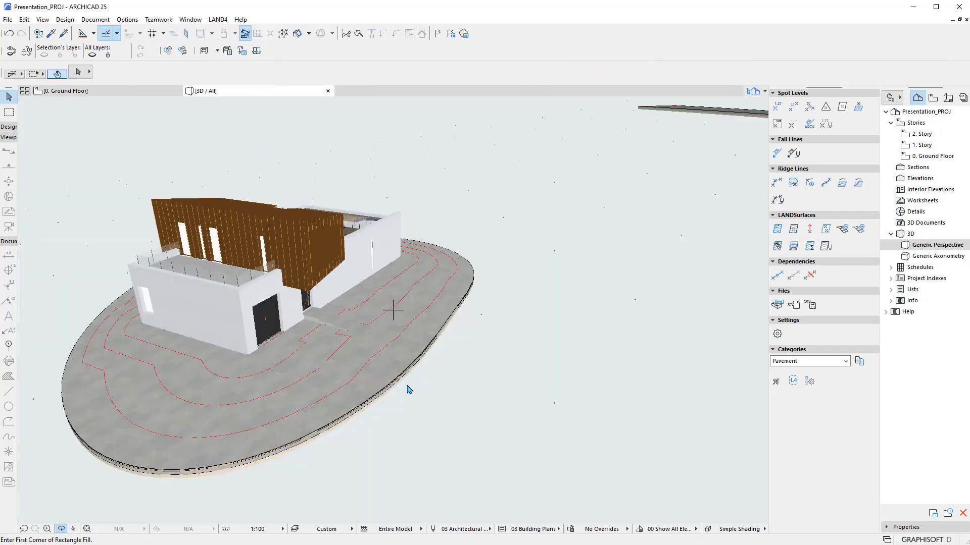
drag(487, 385, 520, 226)
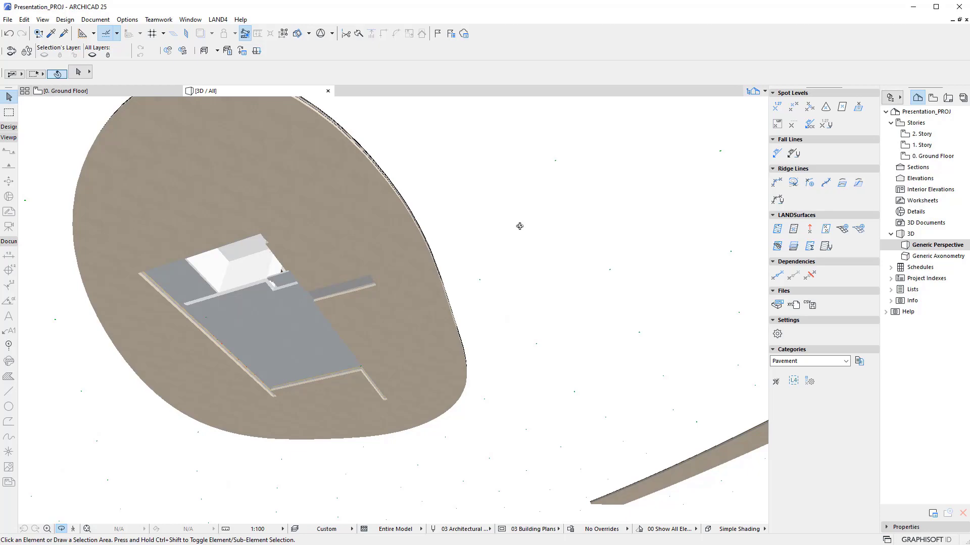
drag(519, 225, 422, 336)
scroll(422, 337, up, 10)
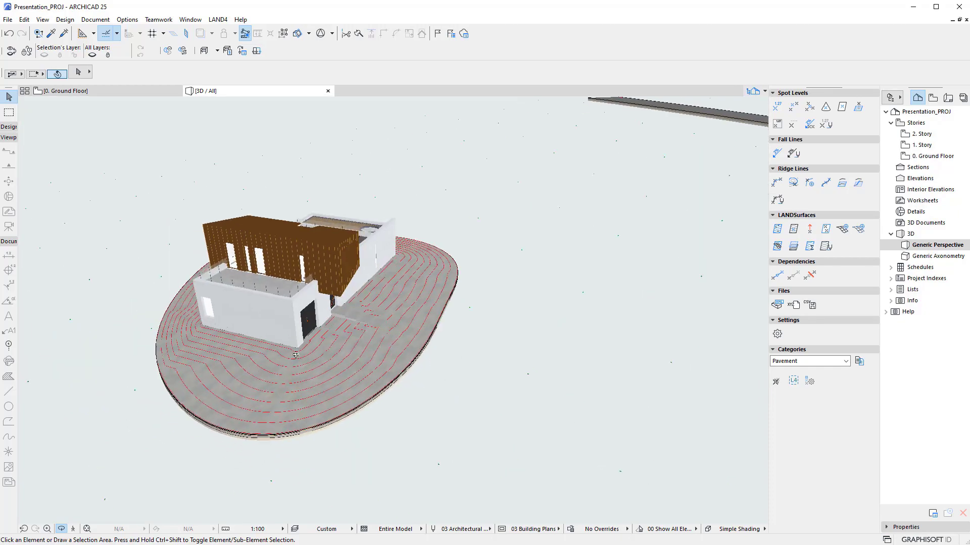
scroll(232, 374, up, 5)
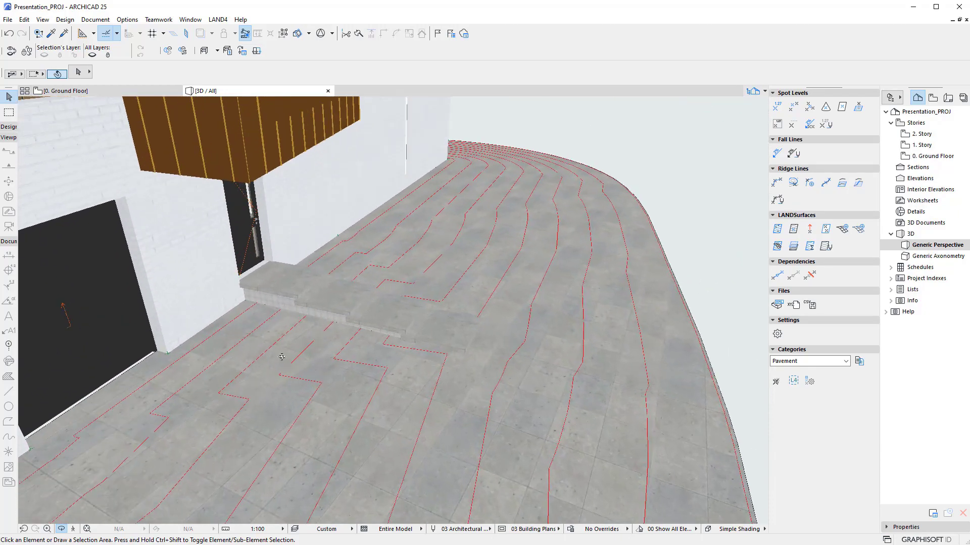
shift+middle_drag(392, 310, 383, 349)
drag(384, 349, 581, 379)
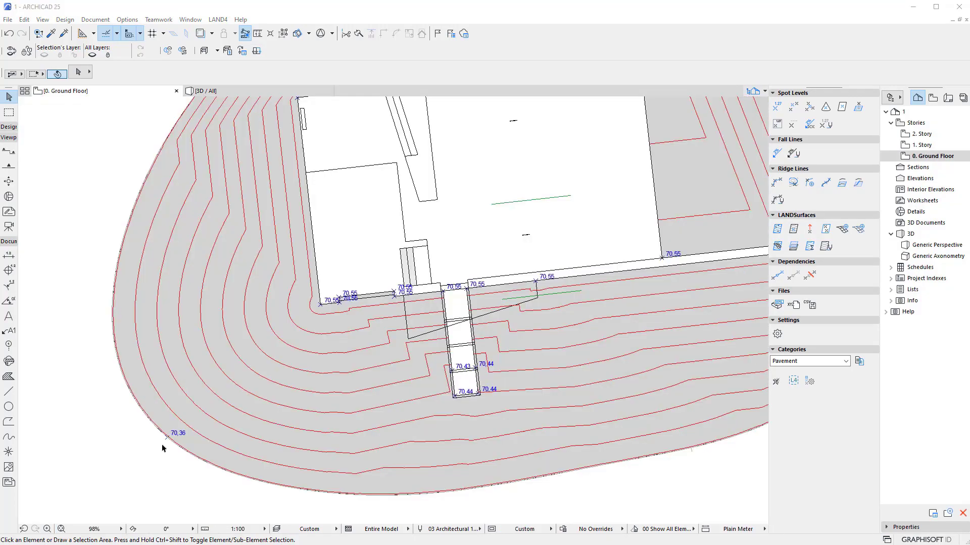
Check the pavement's slope with a fall line between the spot level on its outer edge and the one at the nearest house corner
click(168, 437)
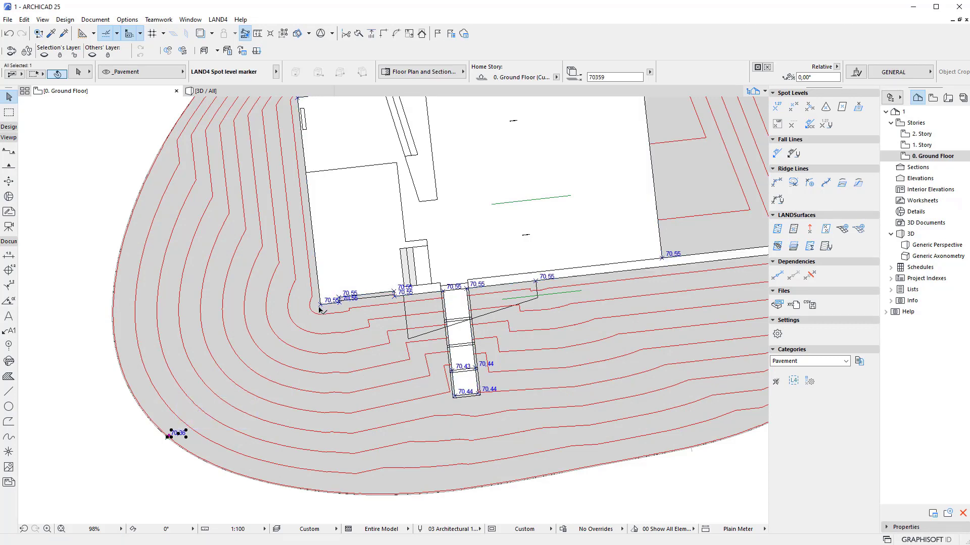
click(777, 153)
scroll(241, 409, up, 3)
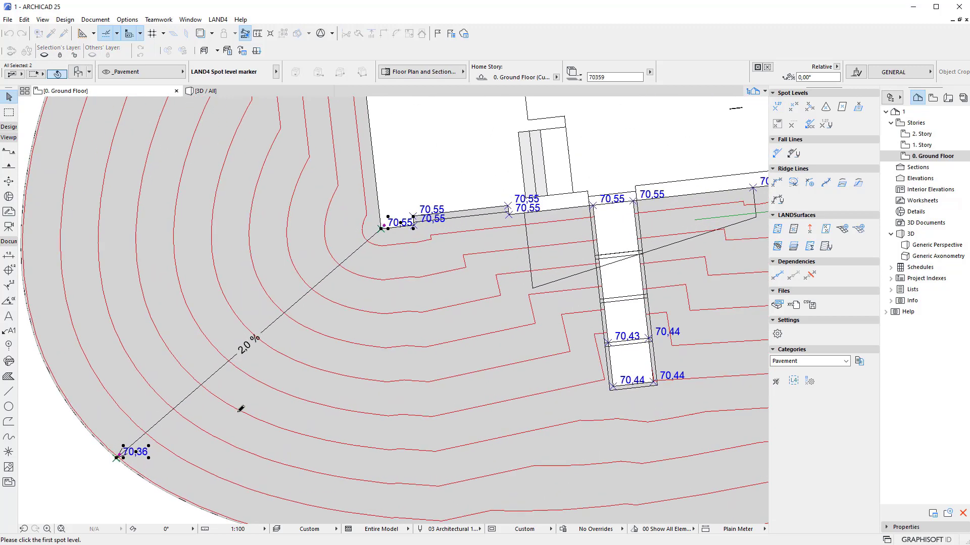
key(Escape)
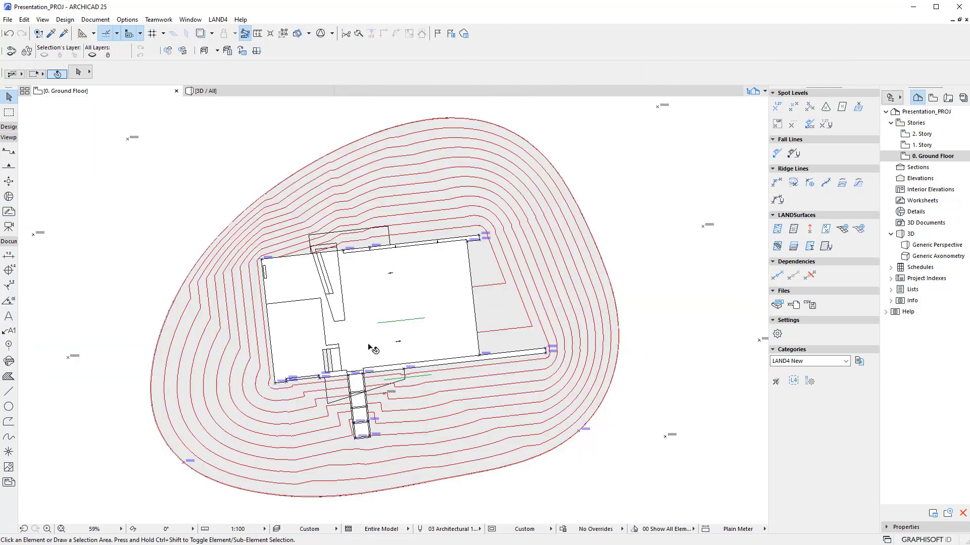
Create a LANDSurface in the LAND4 New category within the site boundary, including the closed ridge lines around the pavement and the house
scroll(372, 284, down, 5)
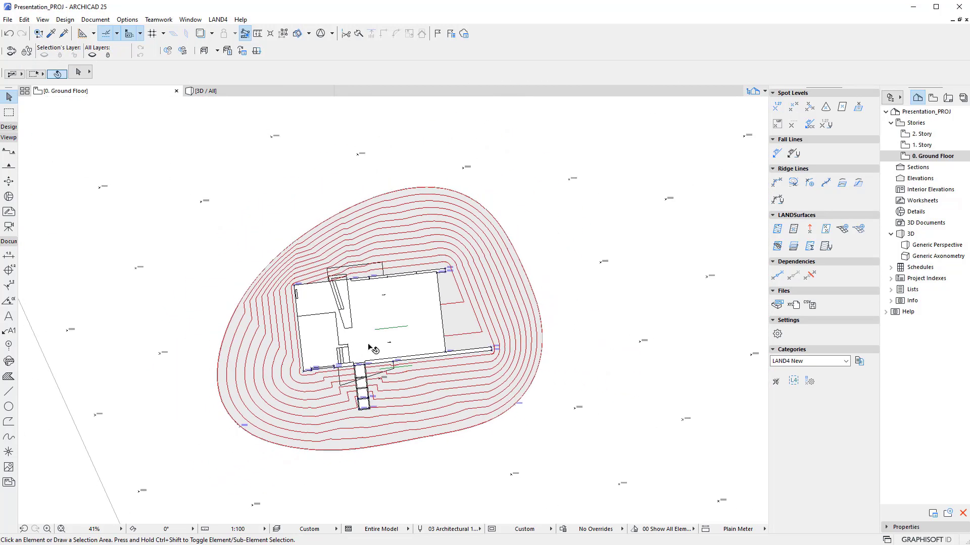
scroll(338, 249, down, 2)
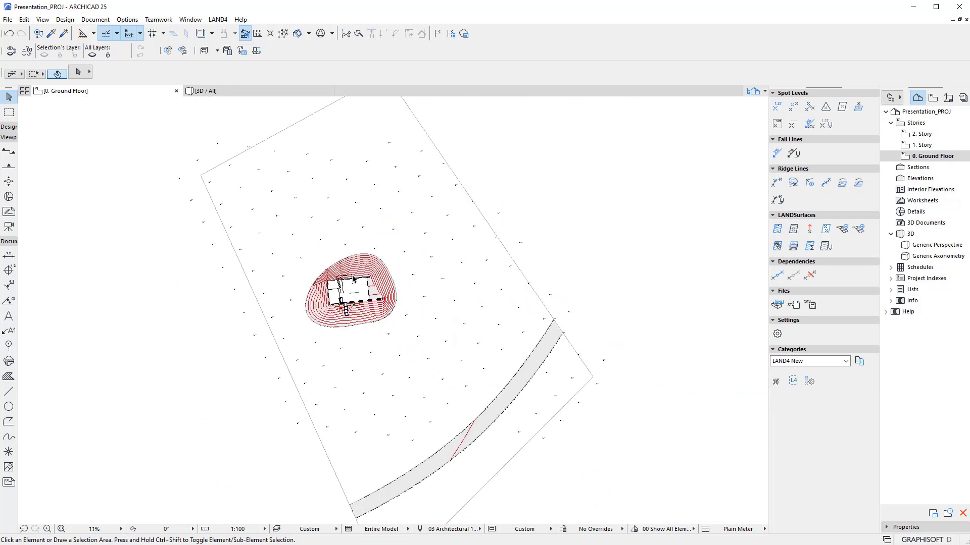
click(777, 230)
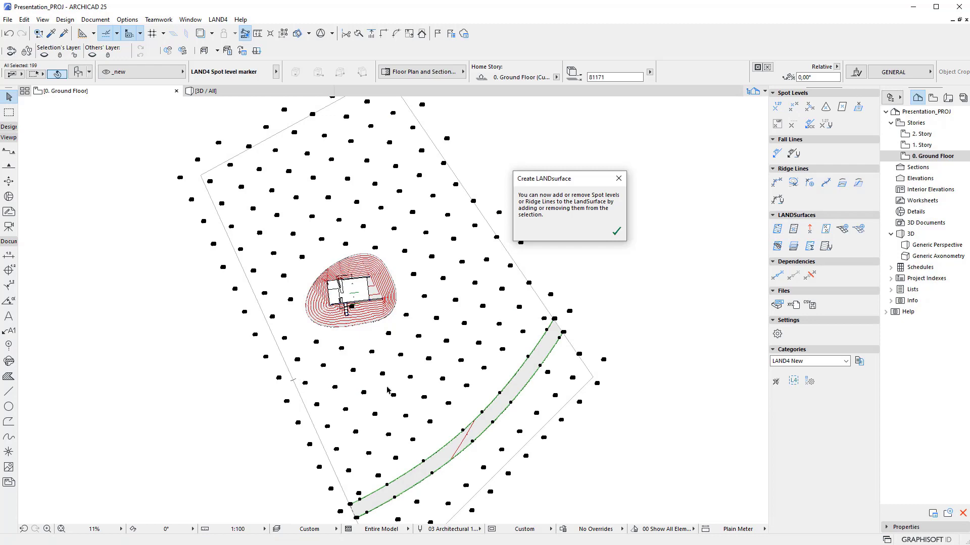
scroll(326, 319, up, 8)
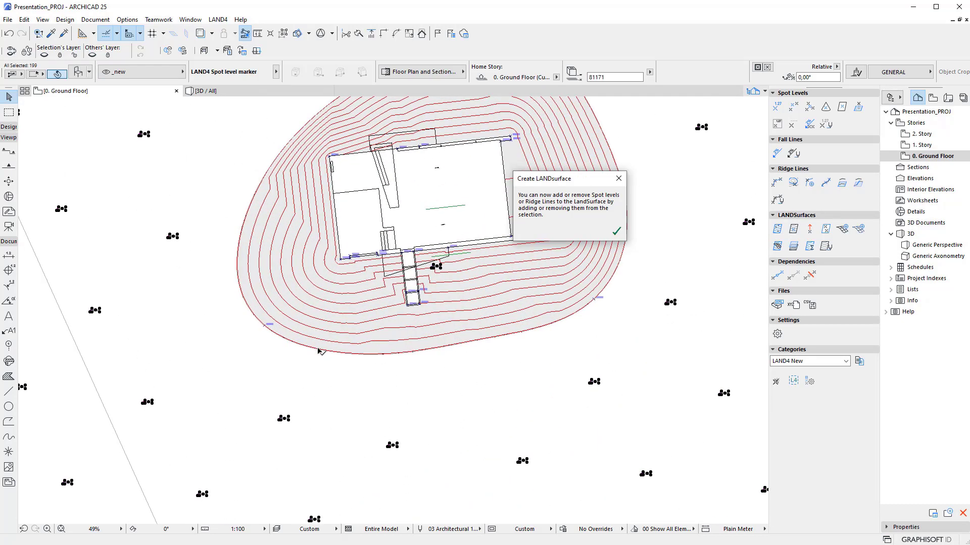
scroll(318, 351, up, 4)
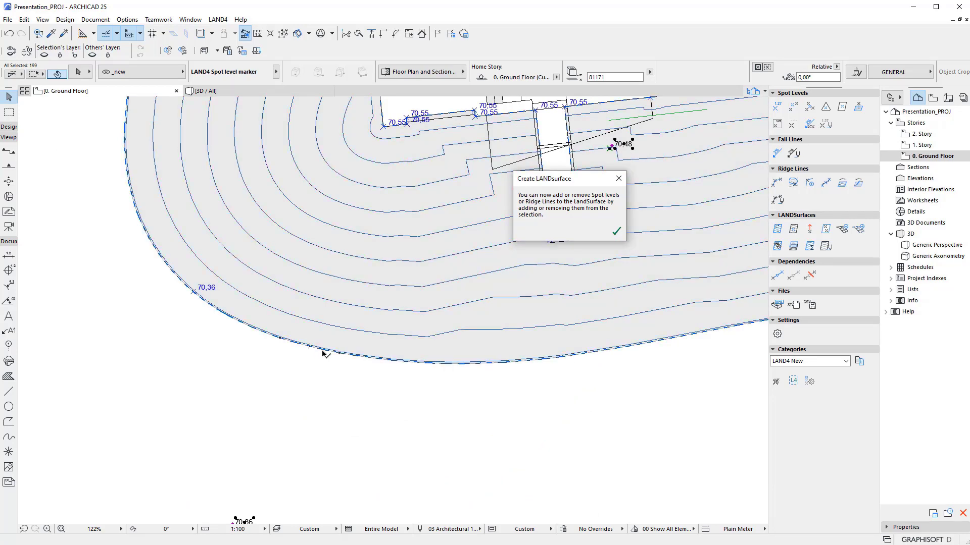
shift+click(317, 351)
scroll(336, 418, down, 2)
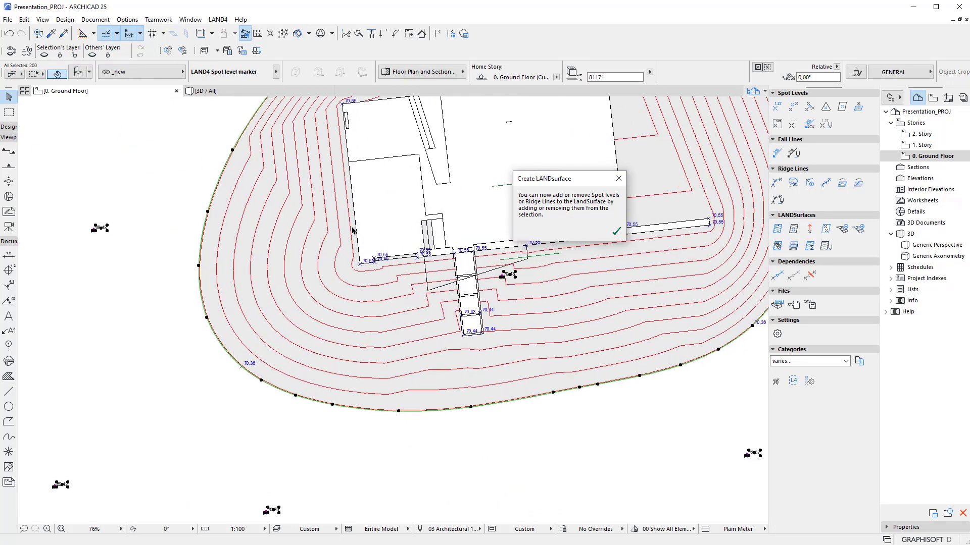
scroll(361, 258, up, 2)
shift+click(358, 252)
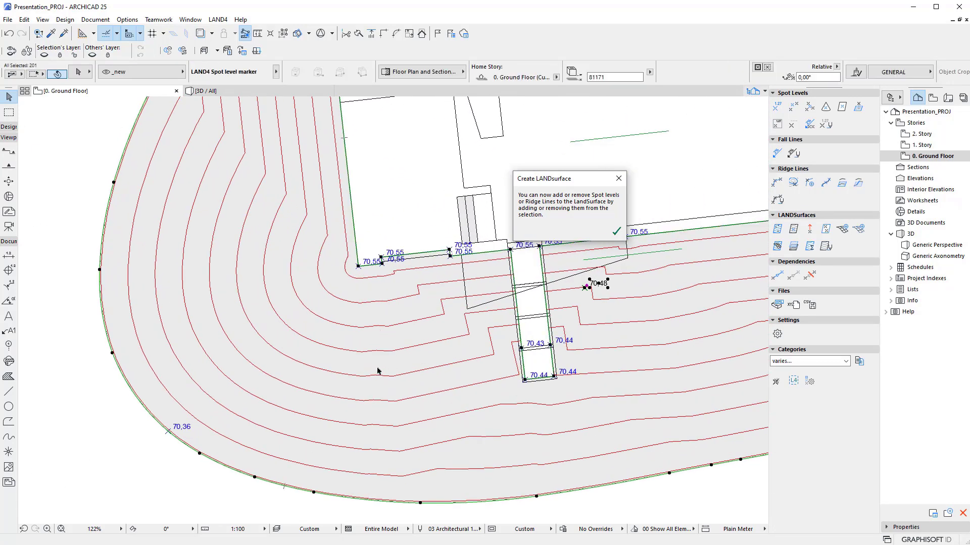
scroll(299, 266, down, 5)
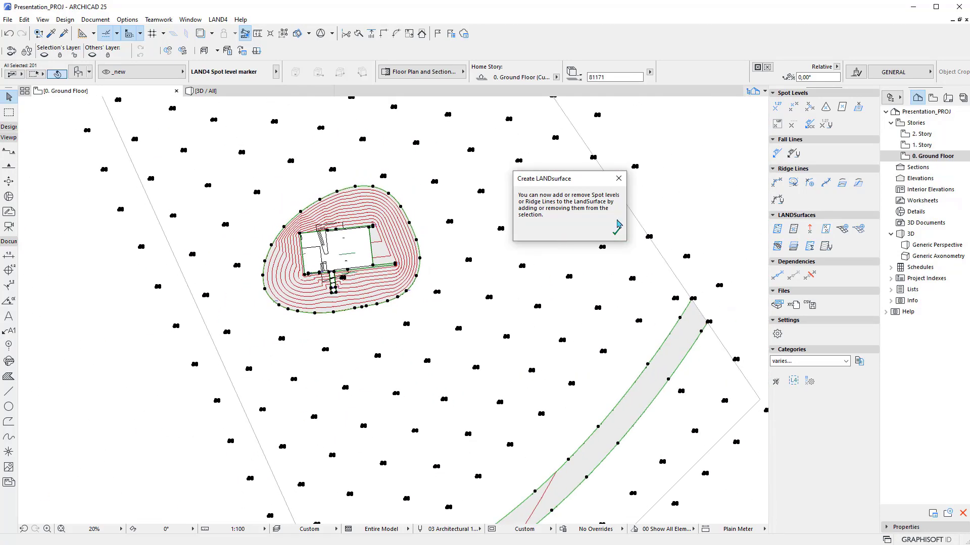
click(617, 228)
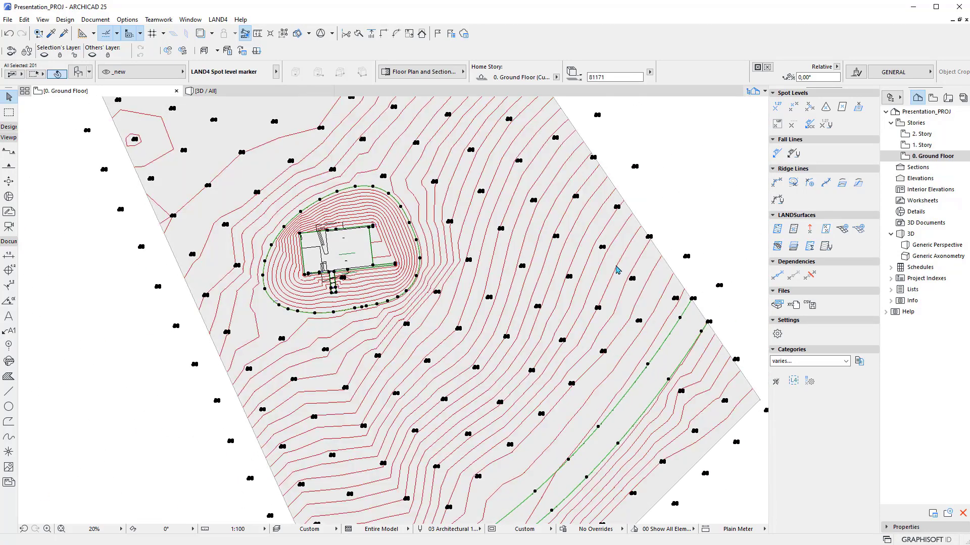
Inspect the new terrain LANDSurface around the house, pavement and road from several angles in 3D
scroll(485, 197, down, 2)
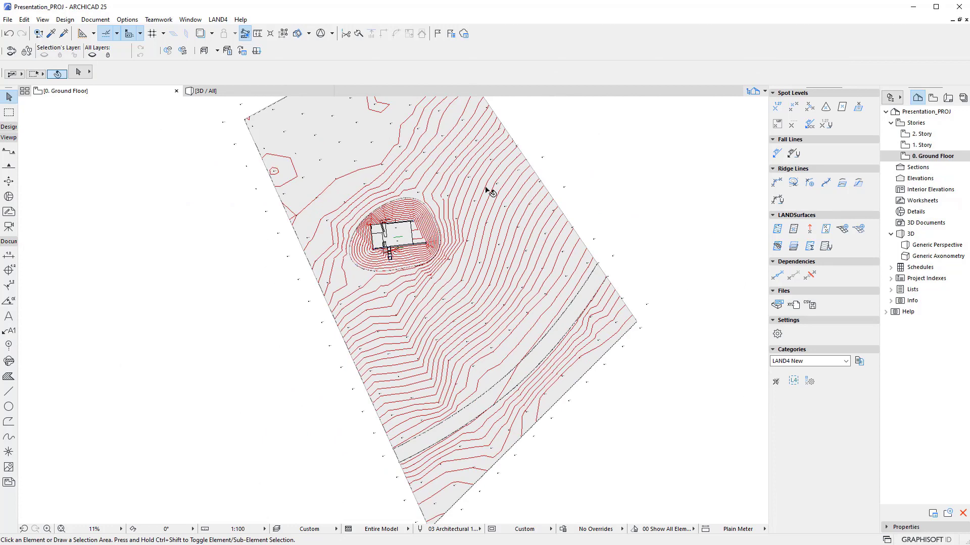
middle_drag(272, 234, 261, 281)
click(244, 92)
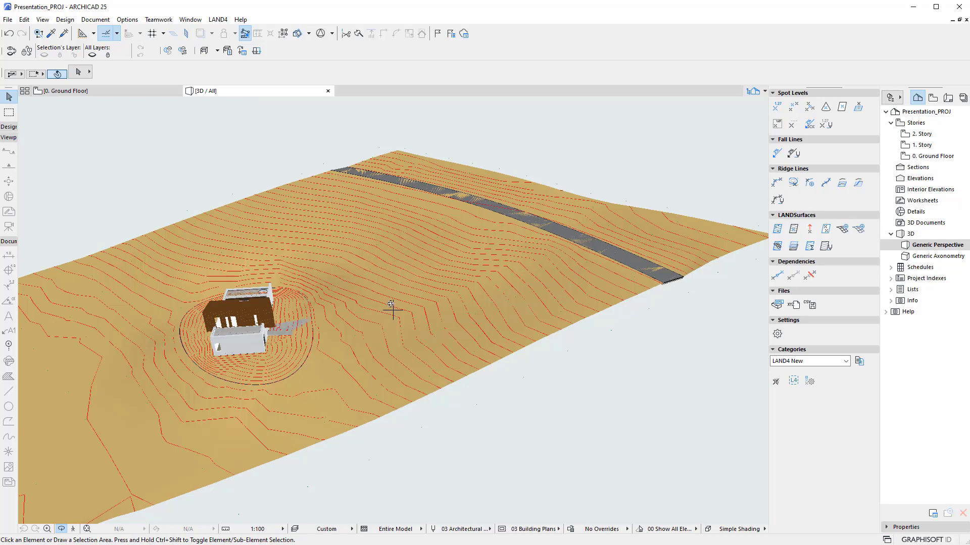
shift+middle_drag(391, 304, 373, 345)
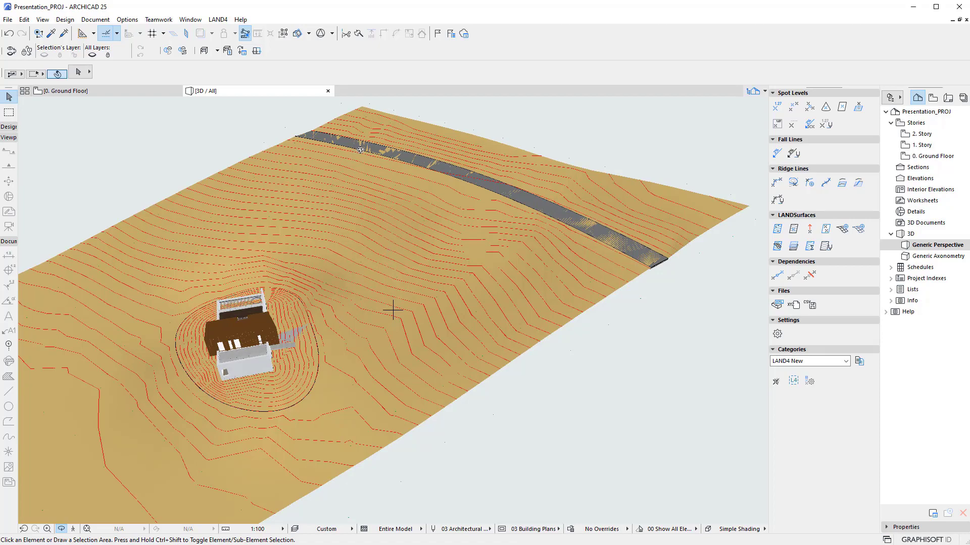
shift+middle_drag(390, 338, 422, 261)
scroll(374, 329, up, 3)
shift+middle_drag(389, 363, 515, 279)
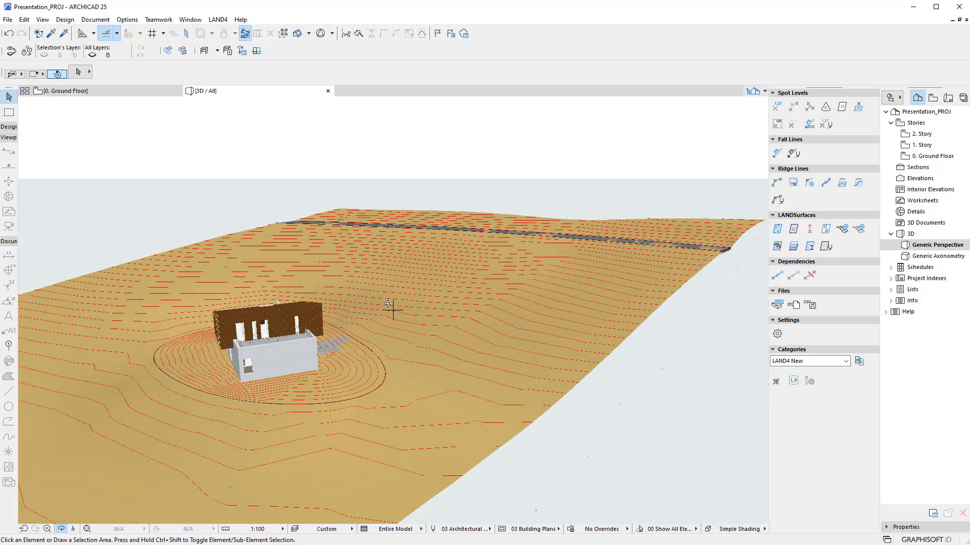
mouse_move(388, 304)
shift+middle_down()
mouse_move(472, 288)
mouse_move(413, 309)
shift+middle_up()
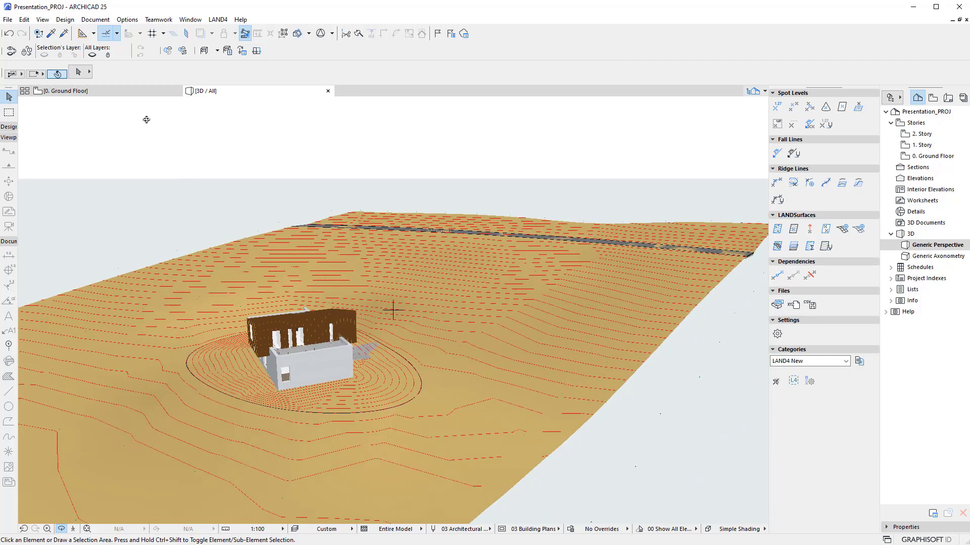
Draw a curved spline on the Ground Floor plan from the pavement's outer edge to the near road edge as the path centreline
click(135, 94)
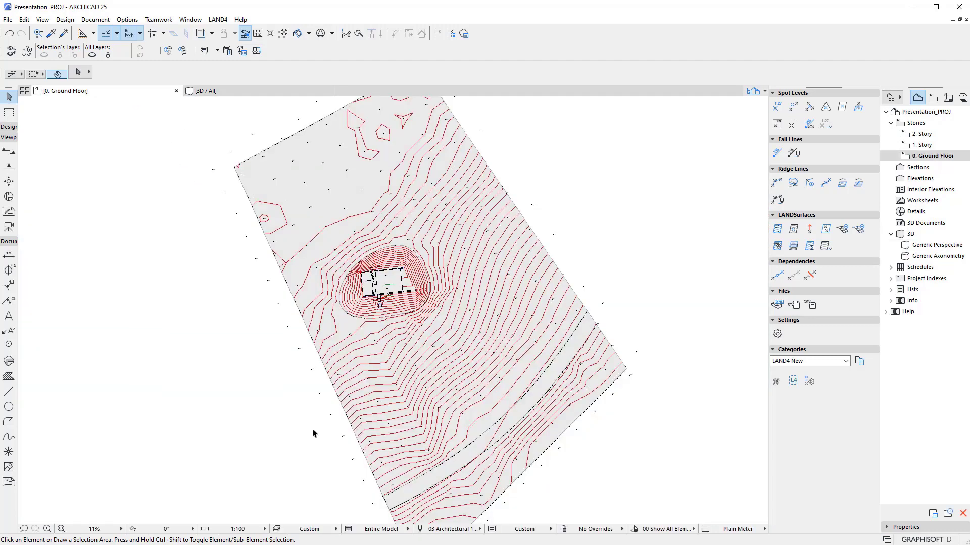
scroll(450, 407, up, 3)
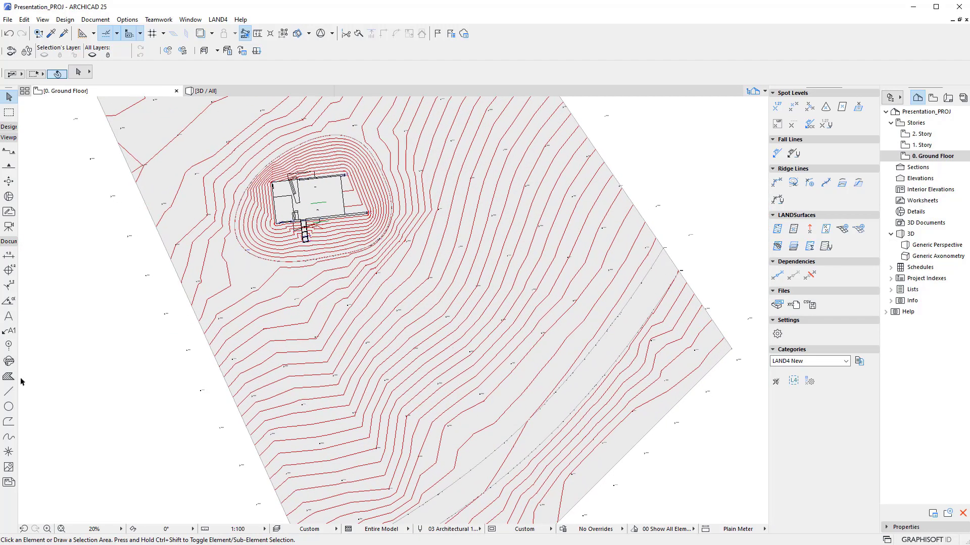
click(9, 437)
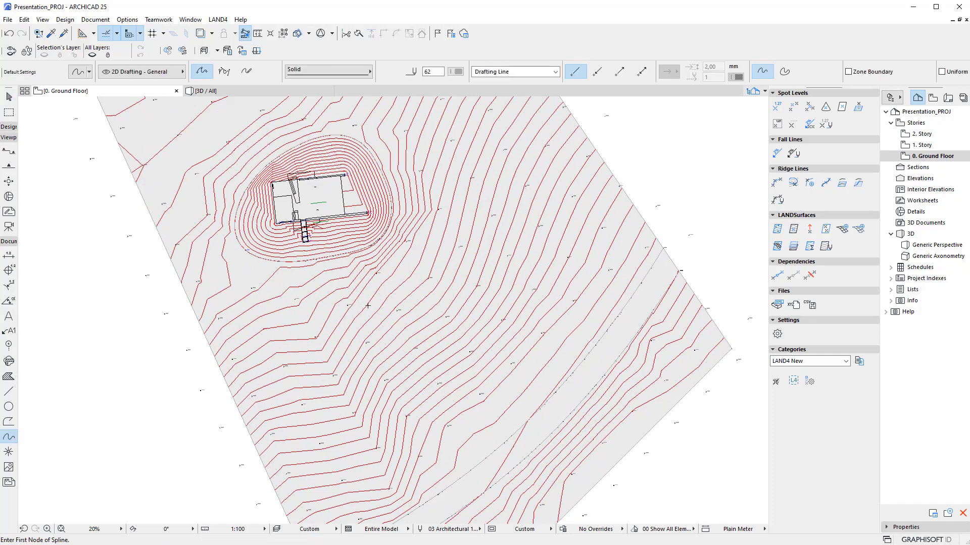
scroll(312, 266, up, 7)
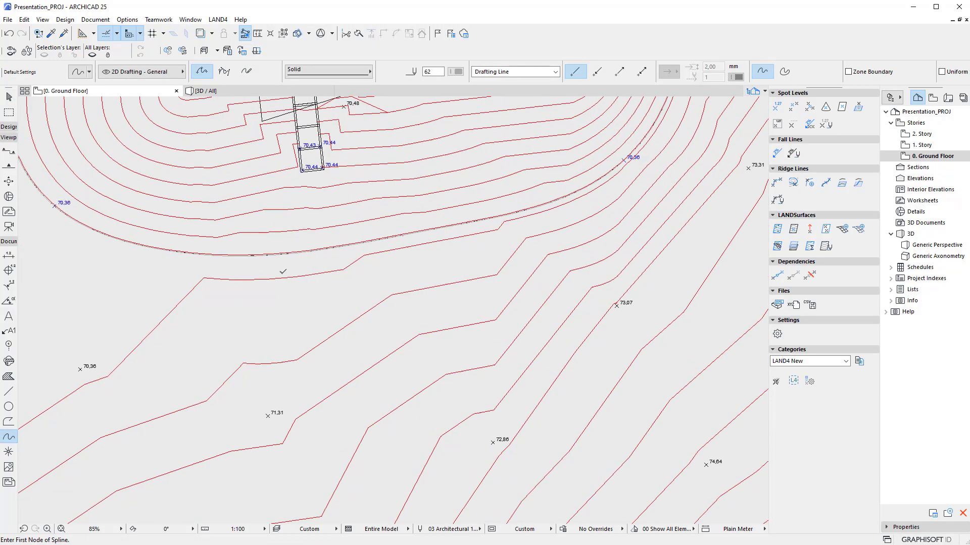
middle_drag(297, 279, 349, 367)
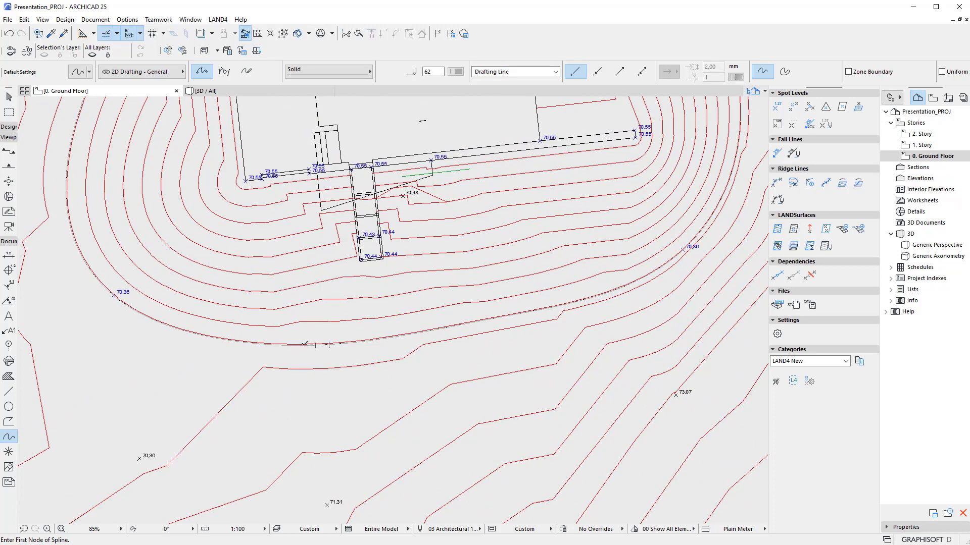
click(302, 345)
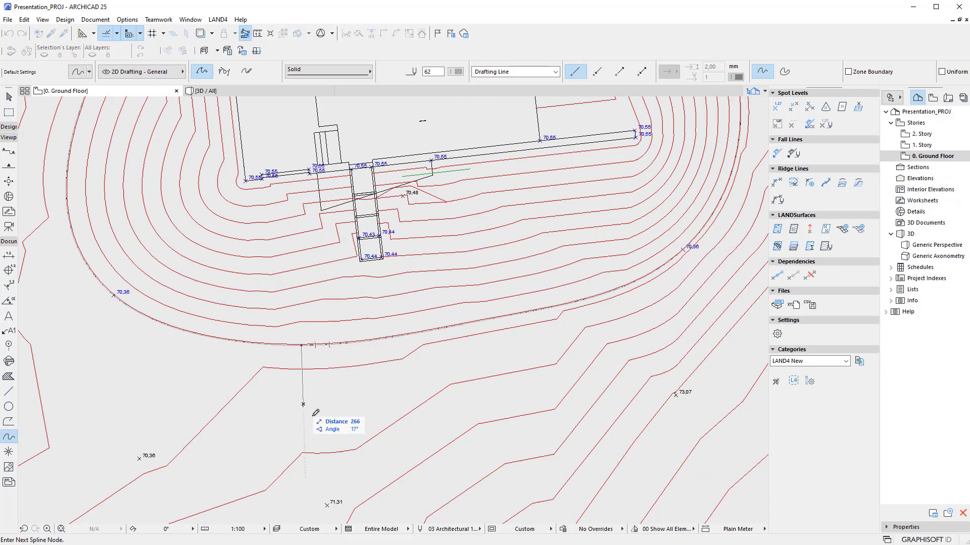
scroll(284, 349, down, 7)
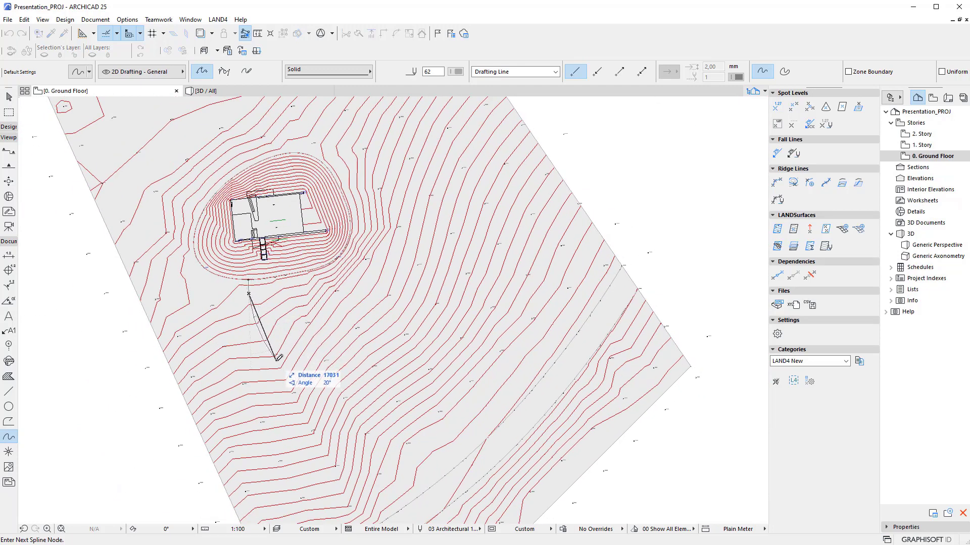
click(357, 380)
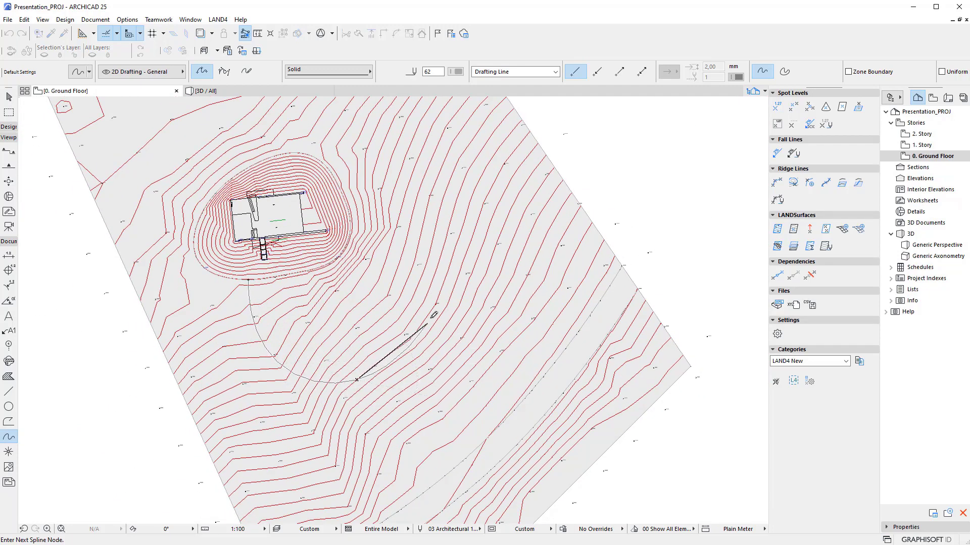
click(492, 287)
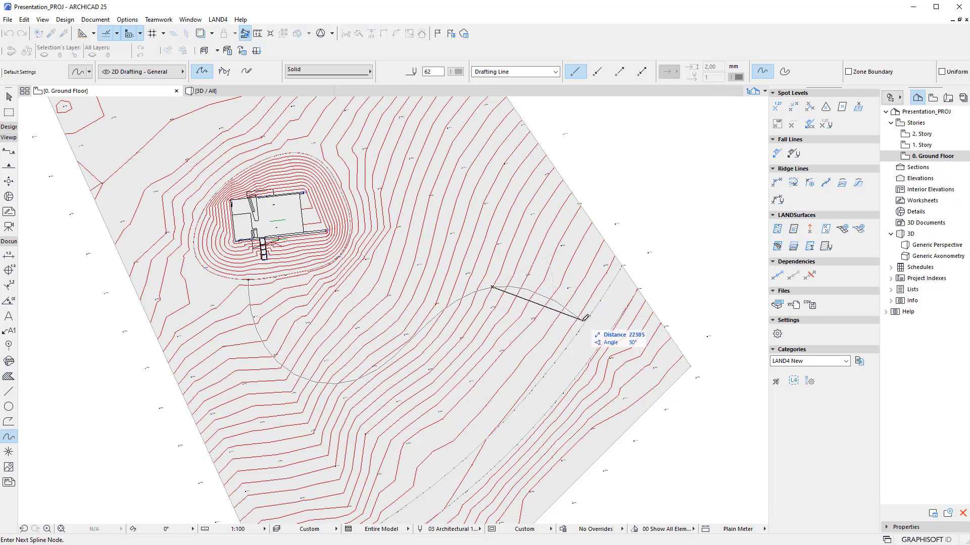
double_click(589, 320)
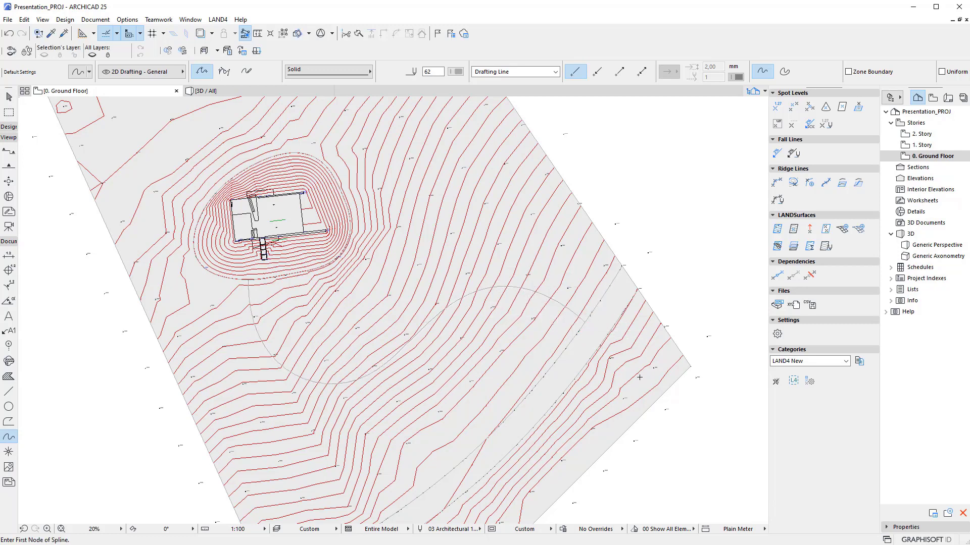
scroll(303, 389, up, 2)
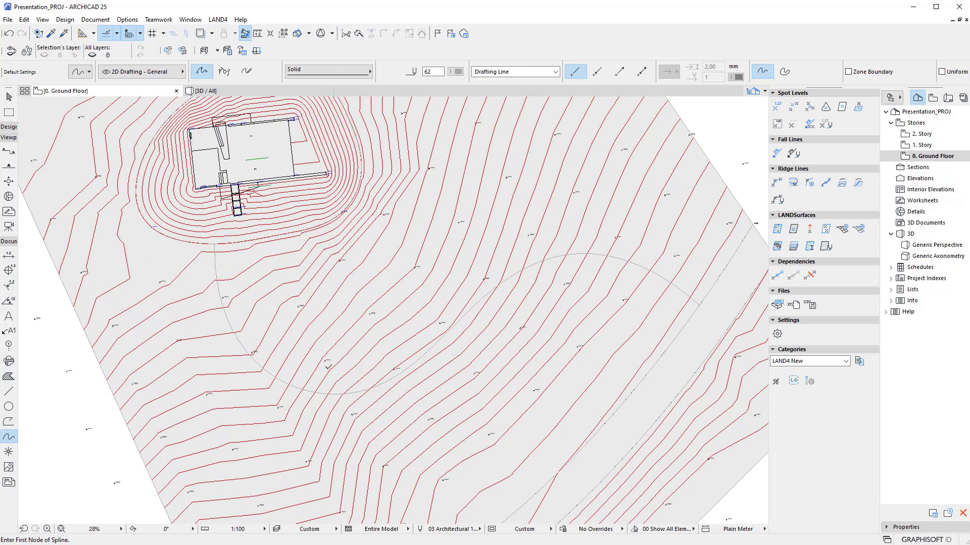
key(Escape)
Create an offset copy of the path spline at a distance of 2000 mm on its inner, house-facing side
click(298, 389)
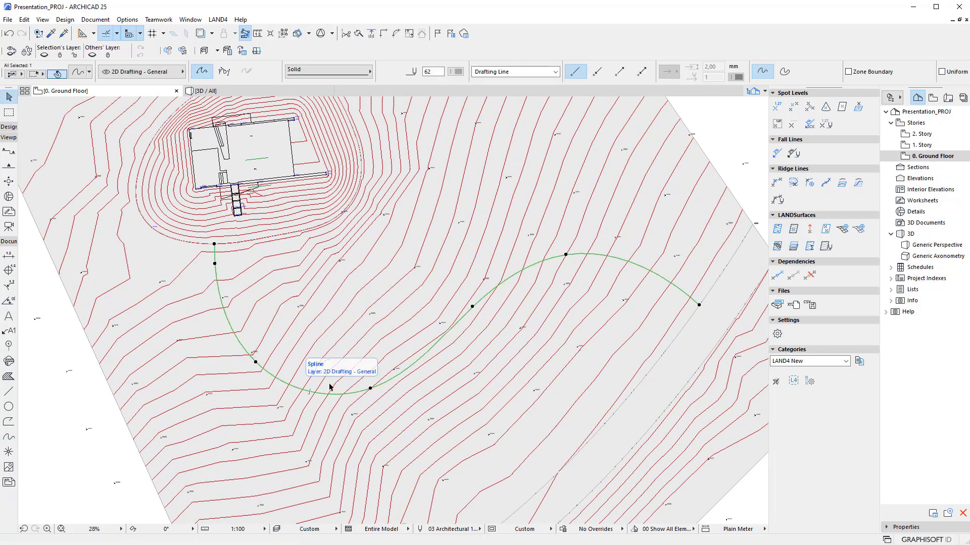
scroll(326, 385, down, 2)
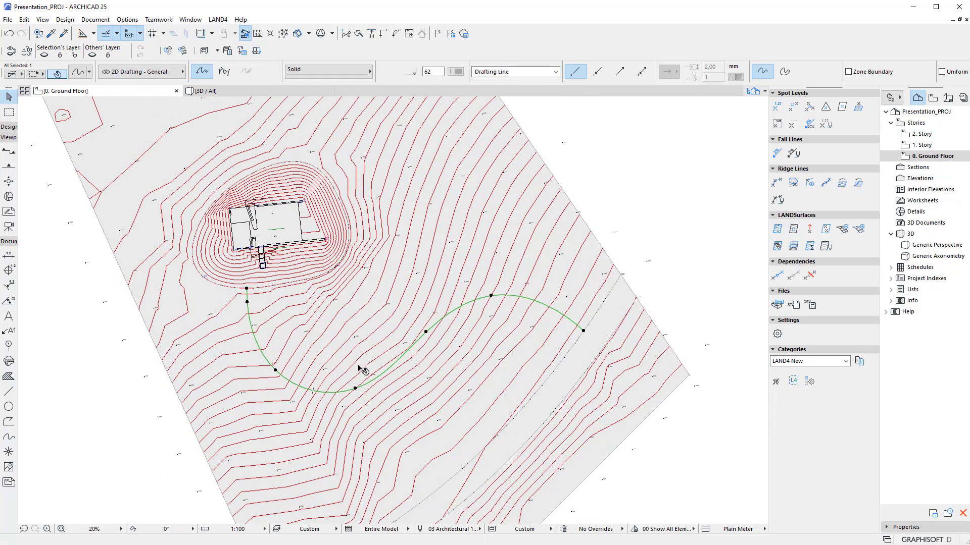
key(ctrl+d)
click(594, 336)
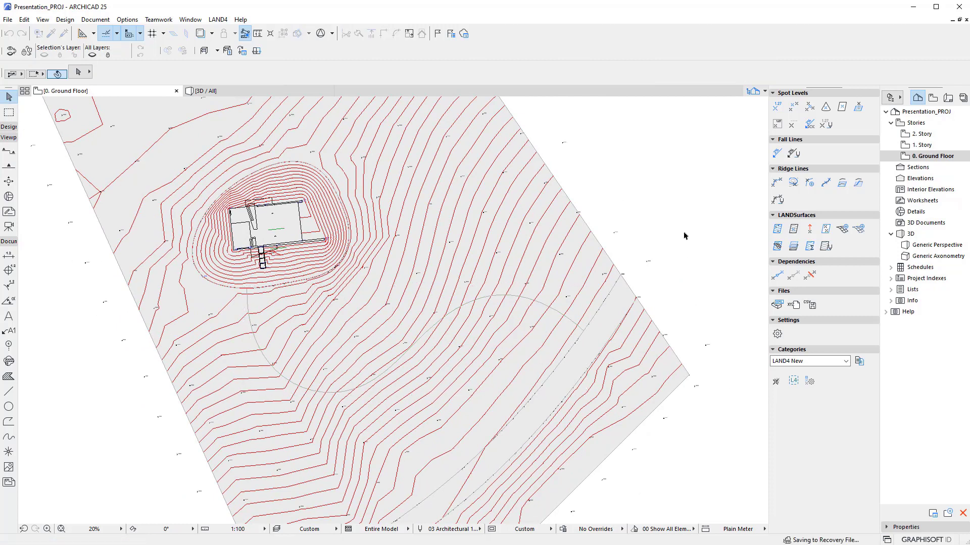
click(341, 394)
click(344, 392)
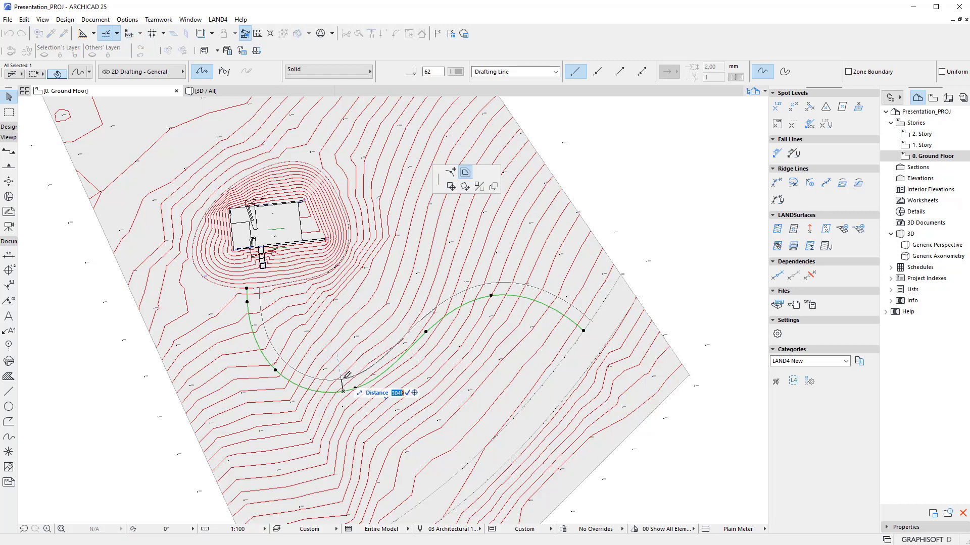
text(2000)
key(Return)
Create another offset copy of the centre spline on its opposite side to form the path's second edge
click(352, 387)
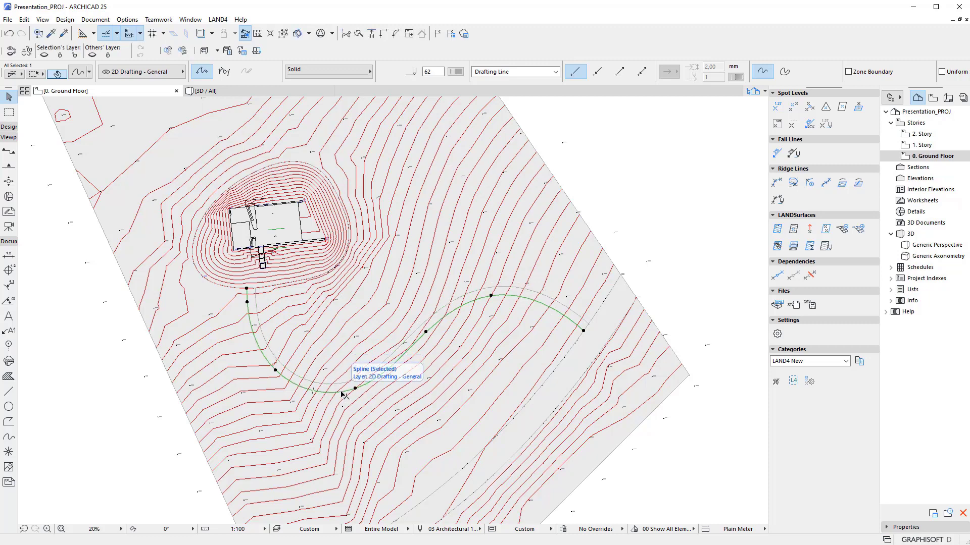
click(348, 391)
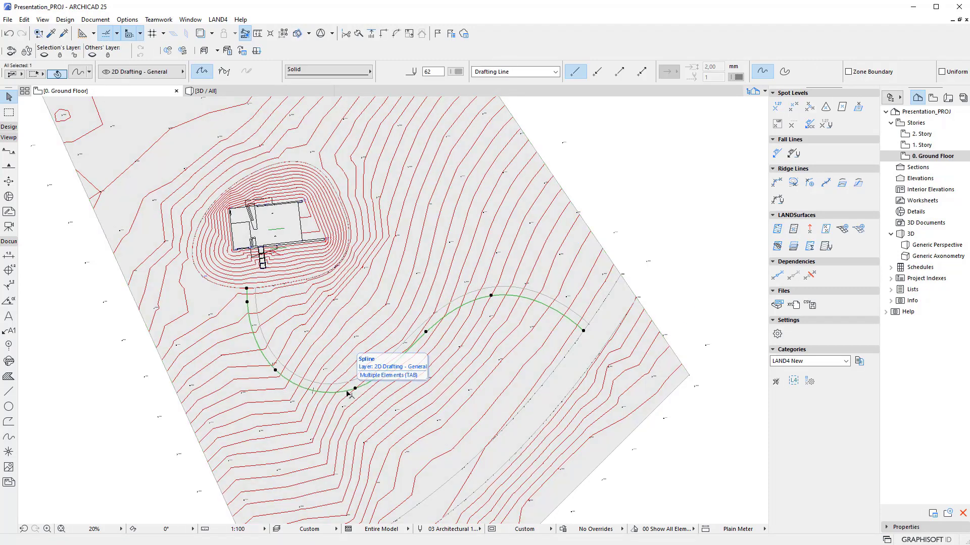
click(348, 399)
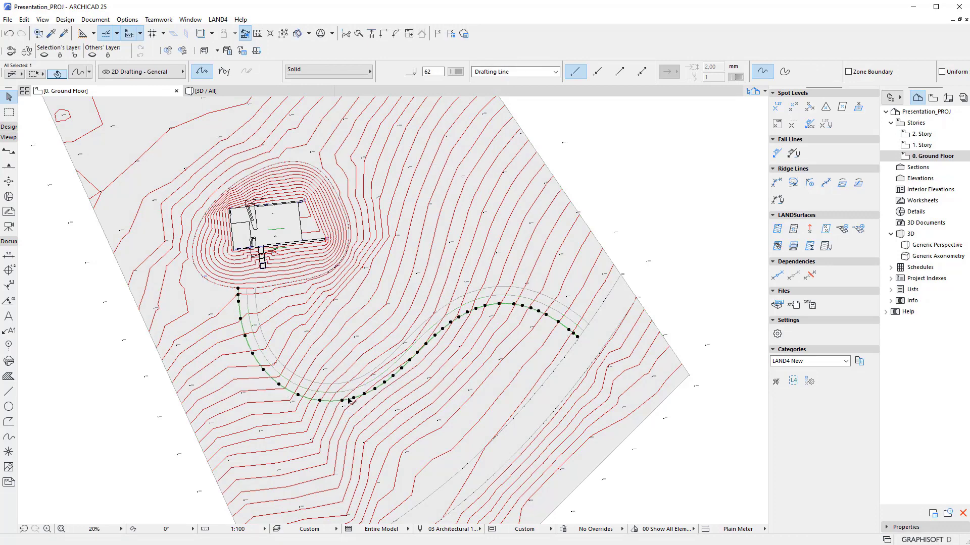
key(Escape)
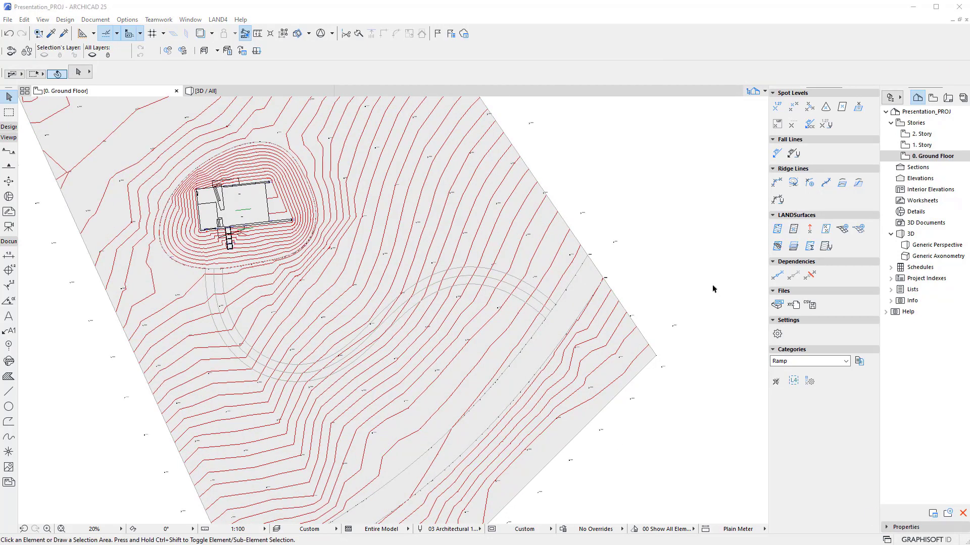
Switch to the Ramp category and start placing spot levels for the path with heights picked up automatically from the terrain
scroll(288, 353, up, 3)
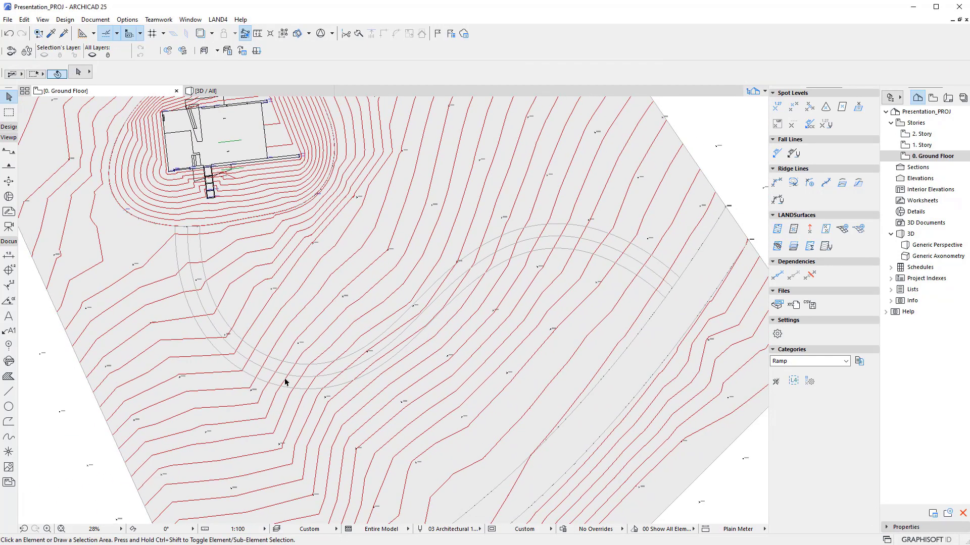
click(776, 109)
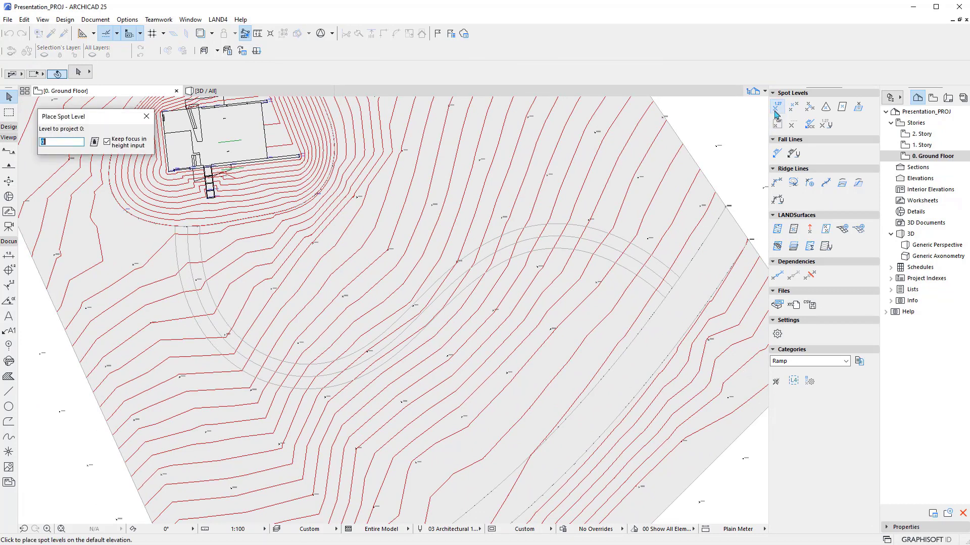
click(94, 141)
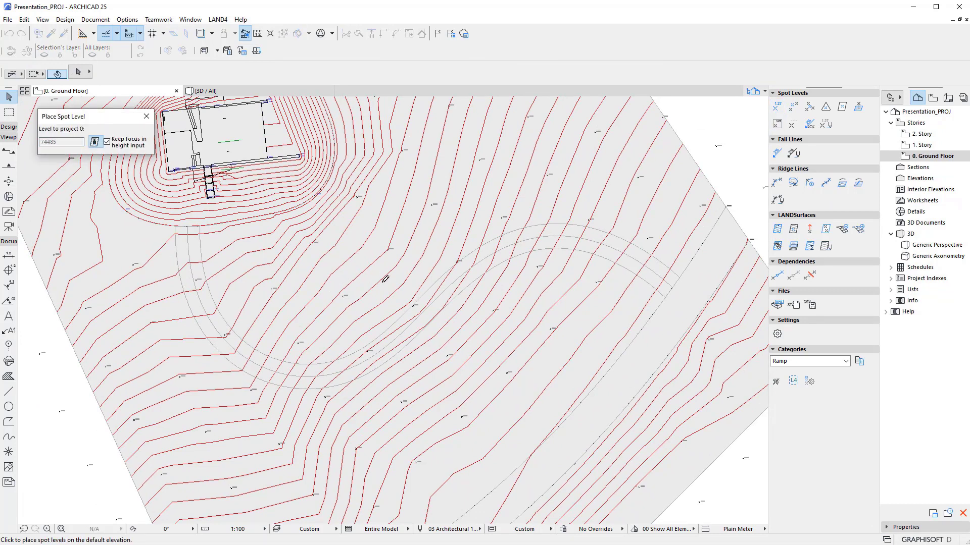
scroll(701, 280, up, 1)
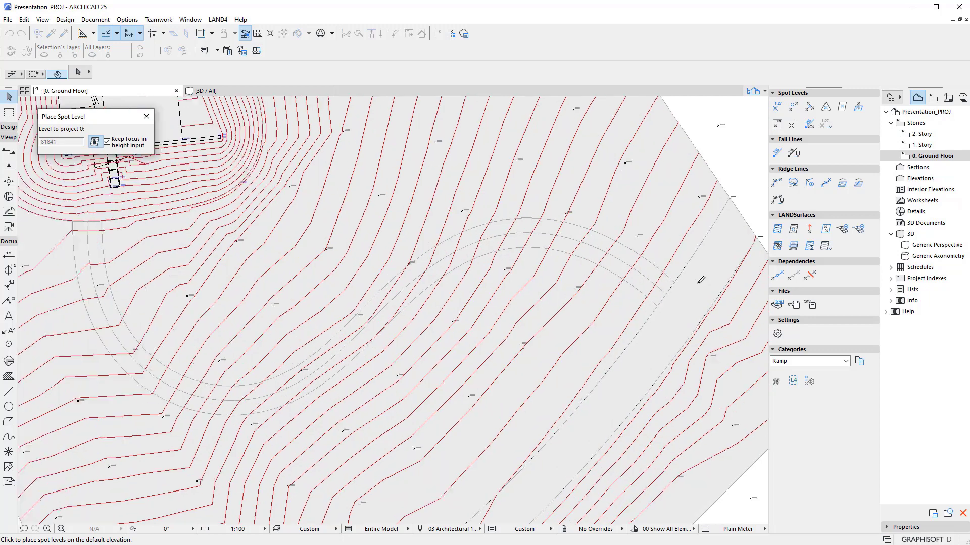